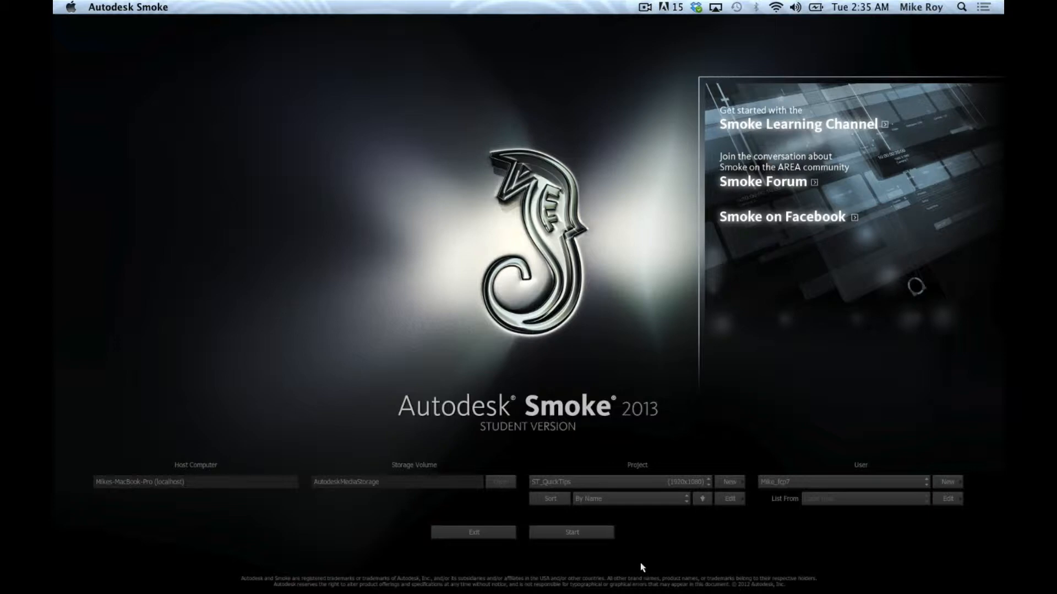
- Start a new user profile under the user's first name and check the available keyboard shortcut presets
{"action": "left_click", "coordinate": [848, 482]}
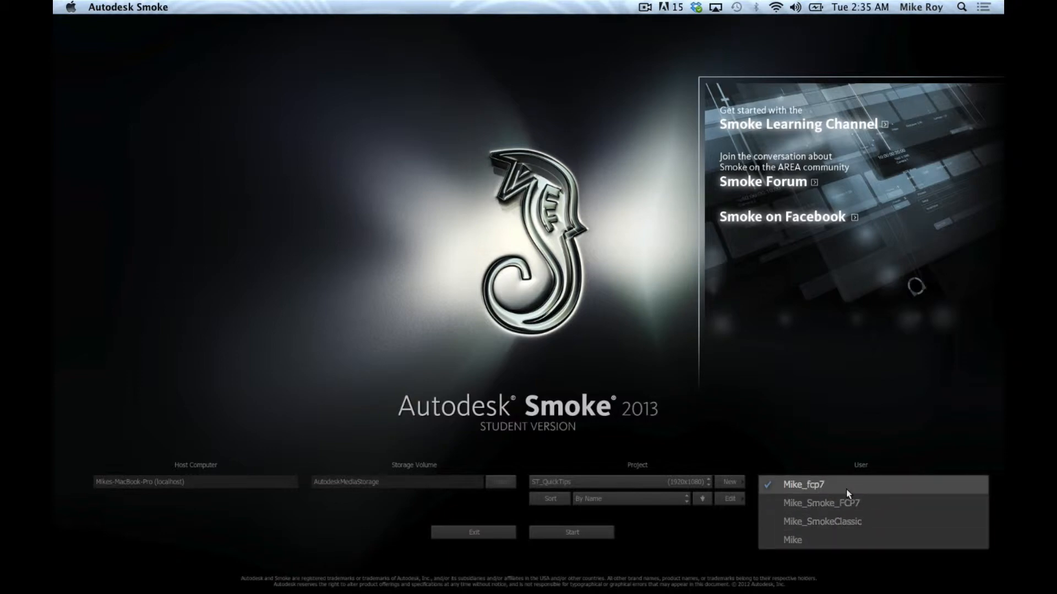
{"action": "left_click", "coordinate": [828, 484]}
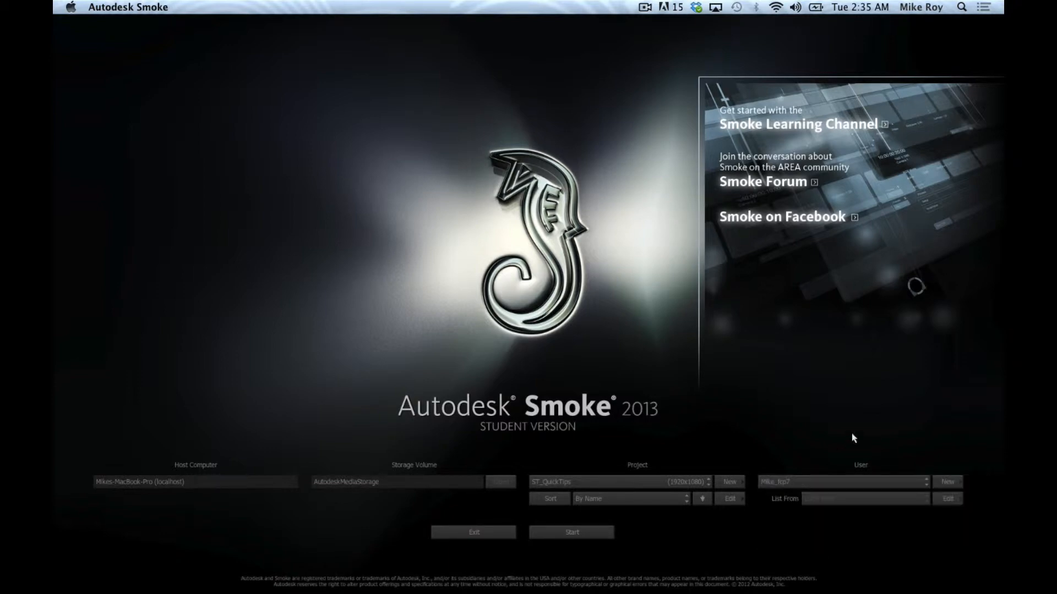
{"action": "left_click", "coordinate": [951, 483]}
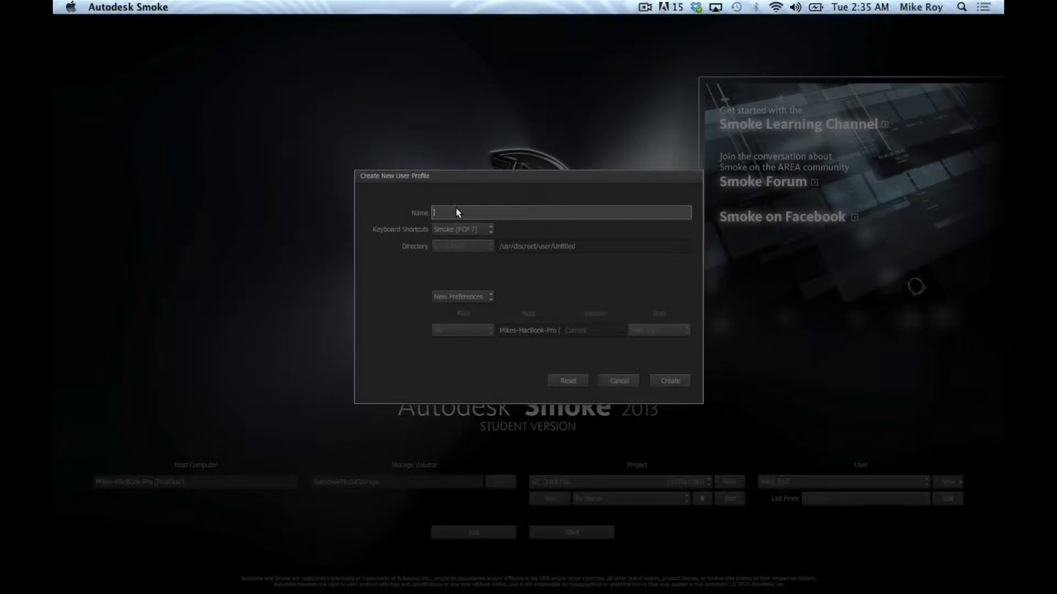
{"action": "type", "text": "Mike"}
{"action": "left_click", "coordinate": [471, 231]}
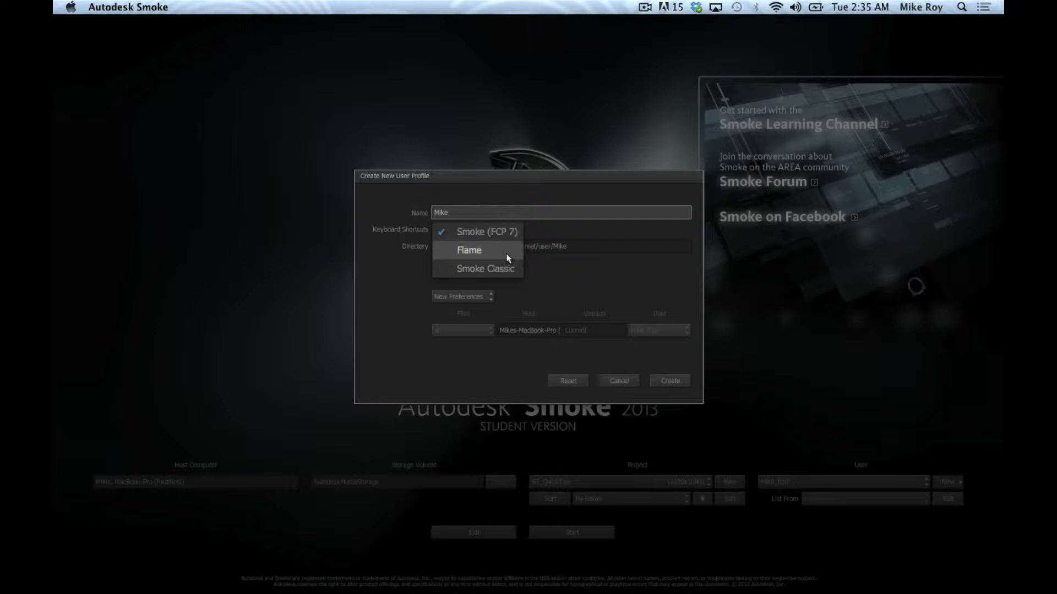
{"action": "left_click", "coordinate": [540, 193]}
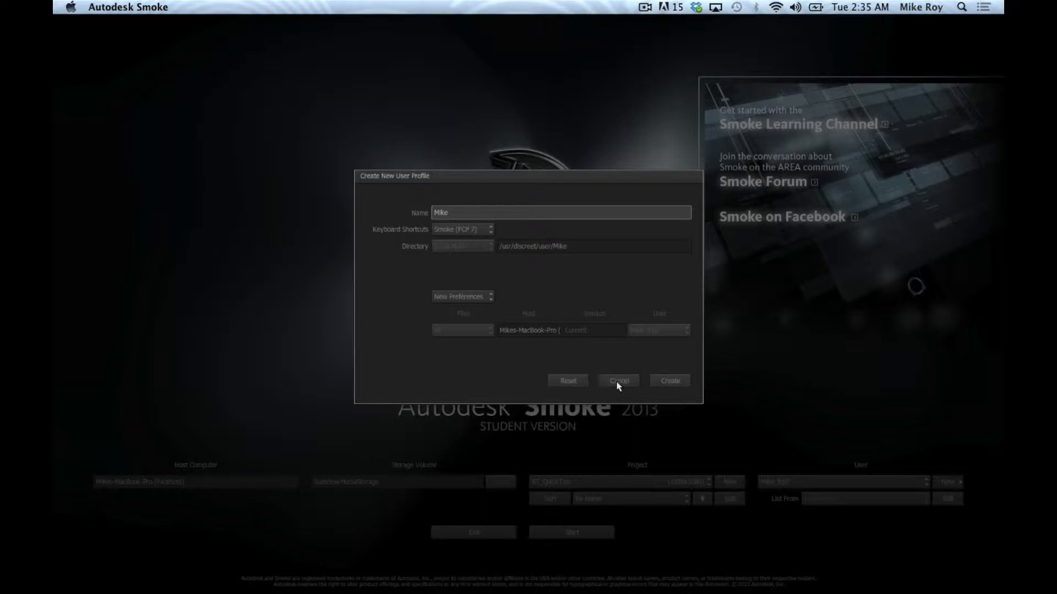
- Append _Fcp7 to the profile name, create it with Smoke (FCP 7) shortcuts, and start the ST_QuickTips project
{"action": "left_click", "coordinate": [662, 380]}
{"action": "left_click", "coordinate": [461, 212]}
{"action": "type", "text": "Fcp7"}
{"action": "left_click", "coordinate": [465, 229]}
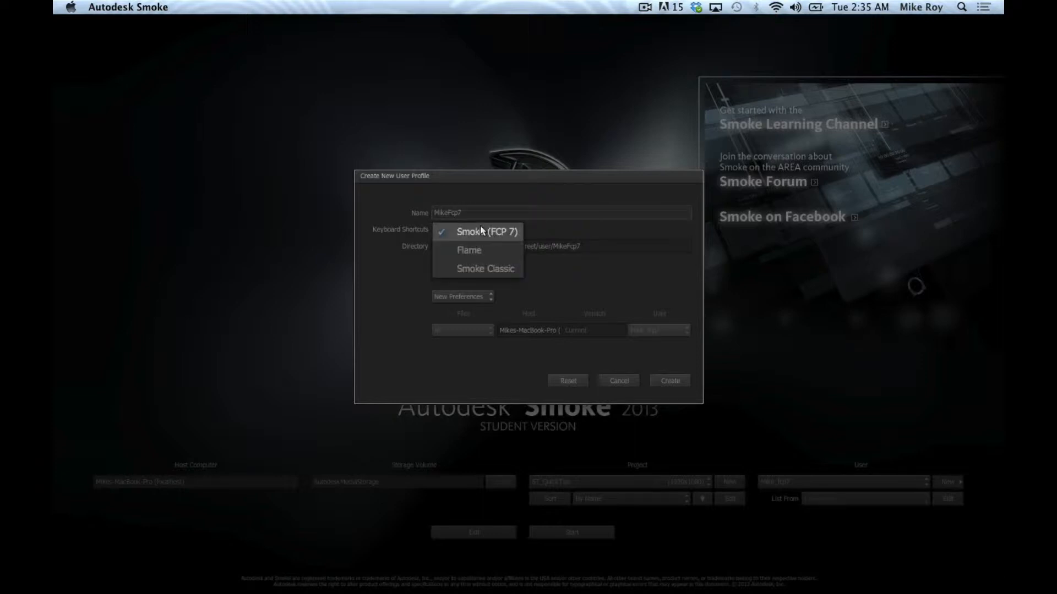
{"action": "left_click", "coordinate": [484, 219]}
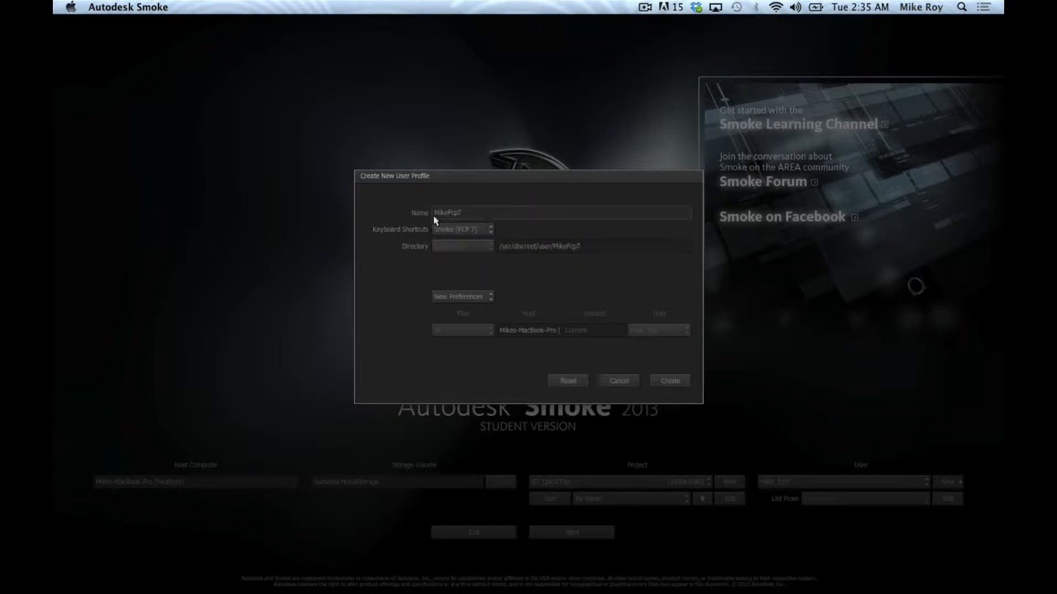
{"action": "left_click", "coordinate": [448, 214]}
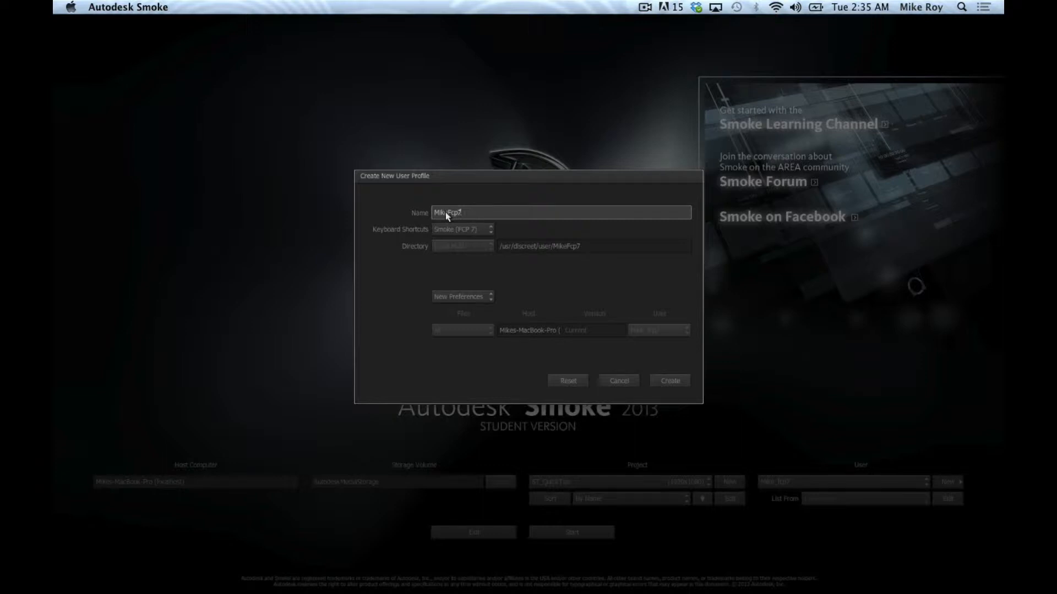
{"action": "type", "text": "_"}
{"action": "left_click", "coordinate": [668, 381]}
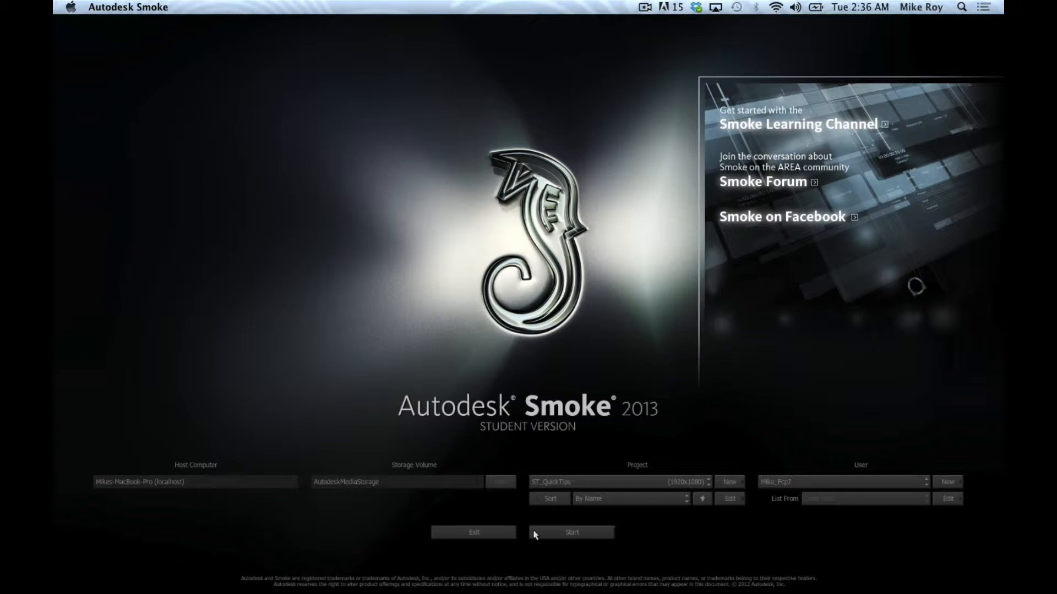
{"action": "left_click", "coordinate": [561, 535]}
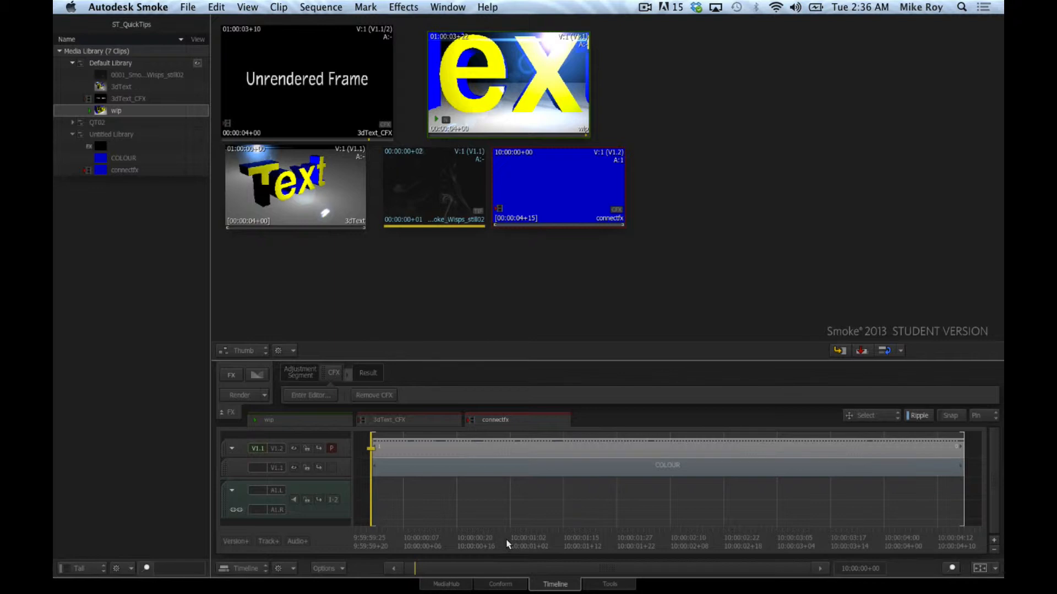
- Check the keyboard shortcut presets in the current user's profile from the project and user settings, keeping the Current option
{"action": "left_click", "coordinate": [246, 7]}
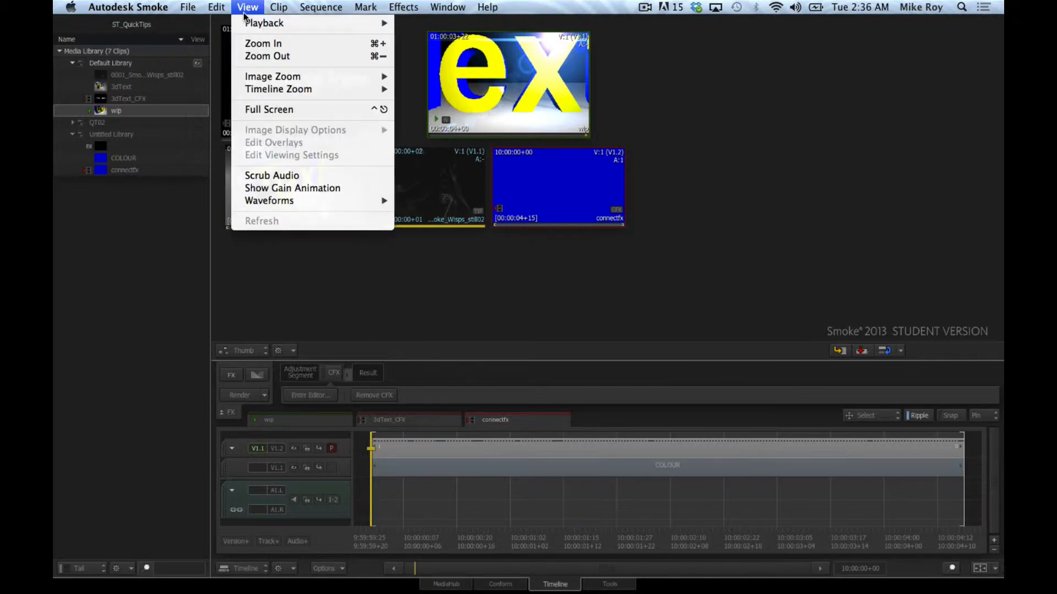
{"action": "mouse_move", "coordinate": [219, 11]}
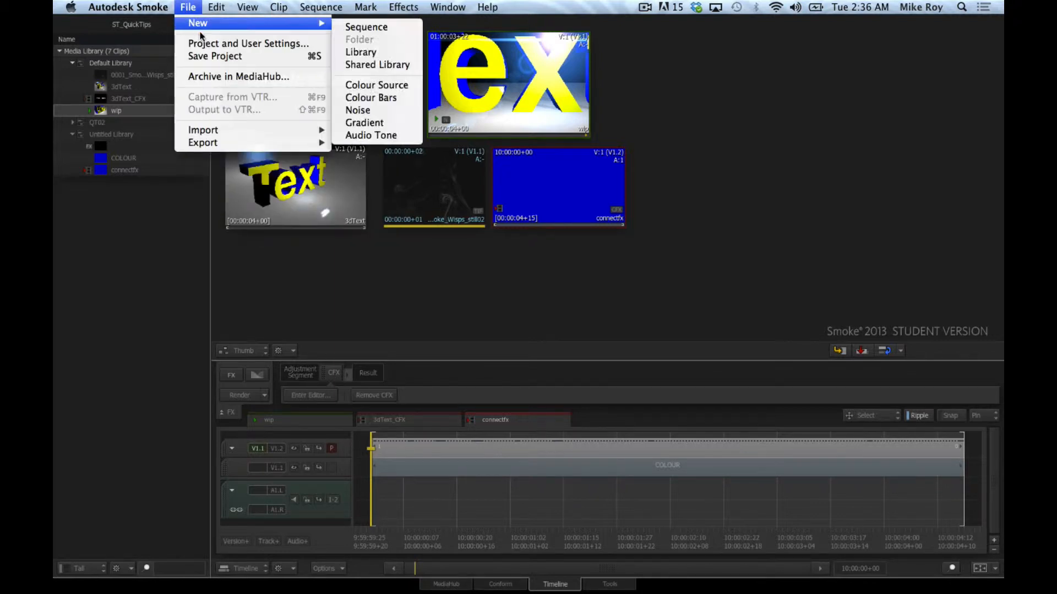
{"action": "left_click", "coordinate": [204, 44]}
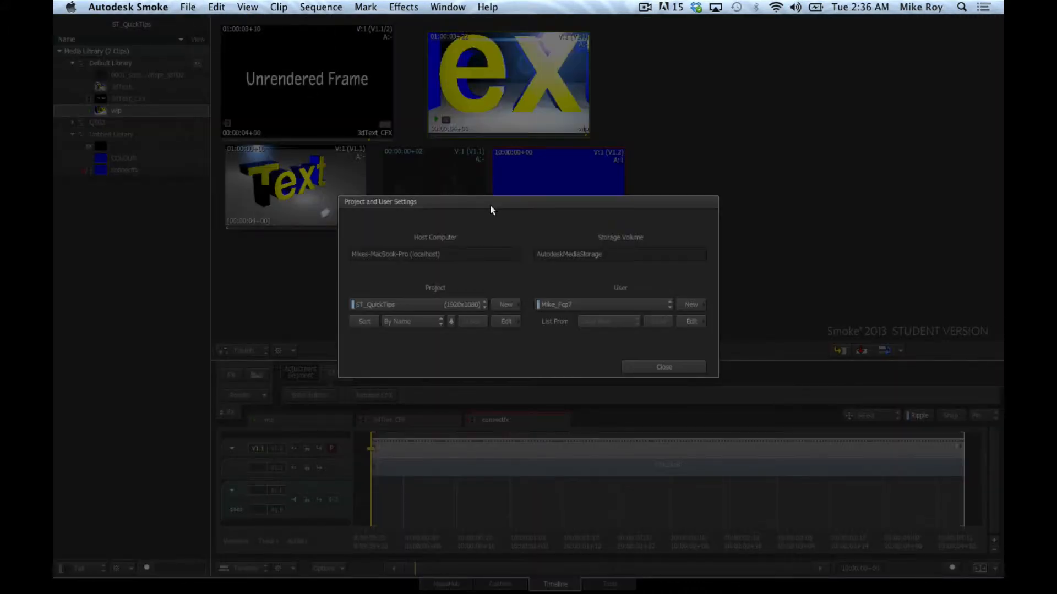
{"action": "left_click", "coordinate": [688, 322]}
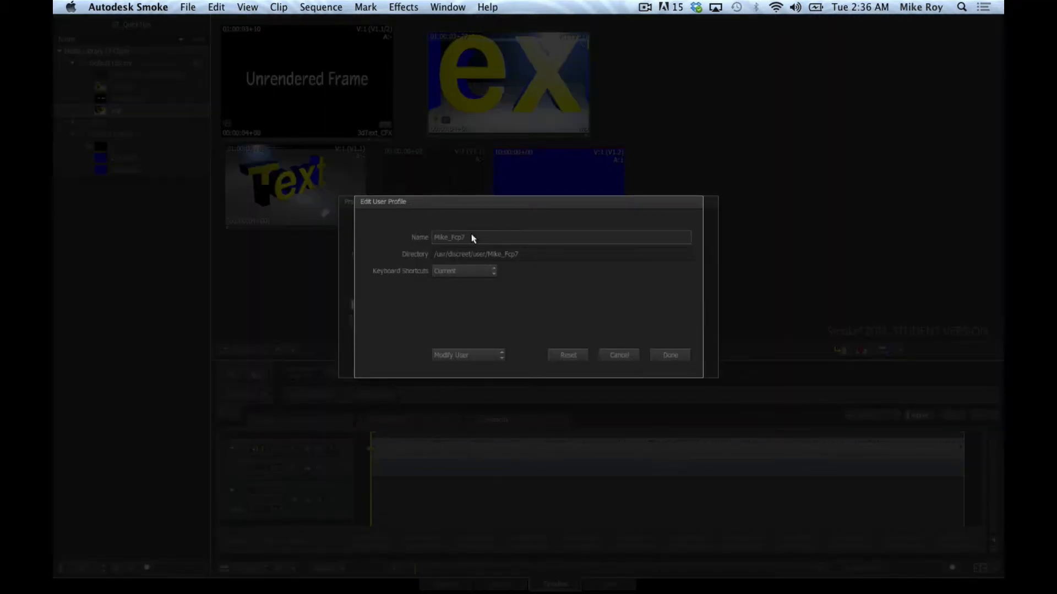
{"action": "left_click", "coordinate": [476, 276]}
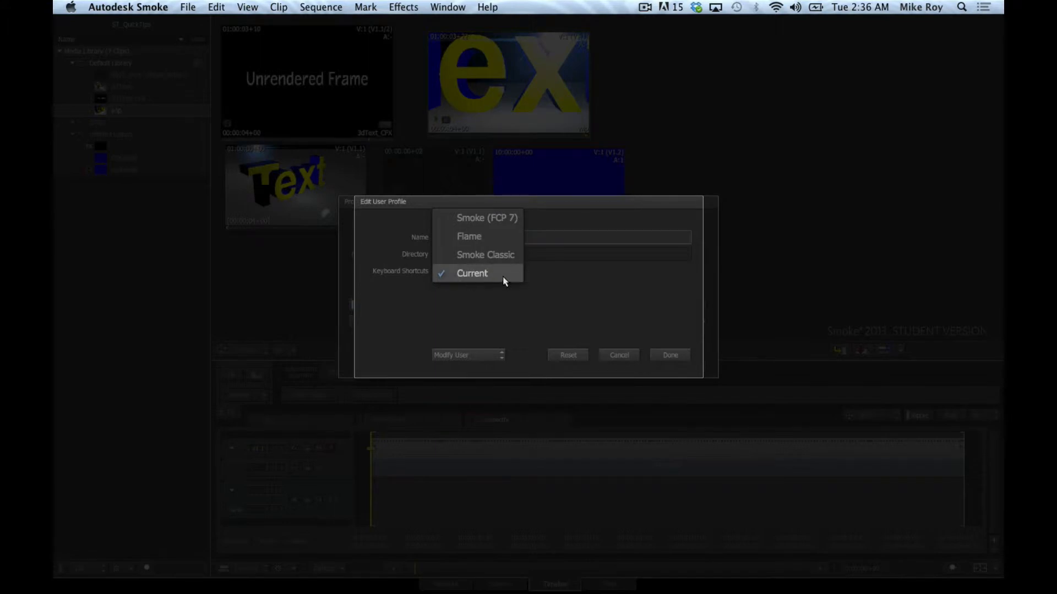
{"action": "left_click", "coordinate": [519, 277]}
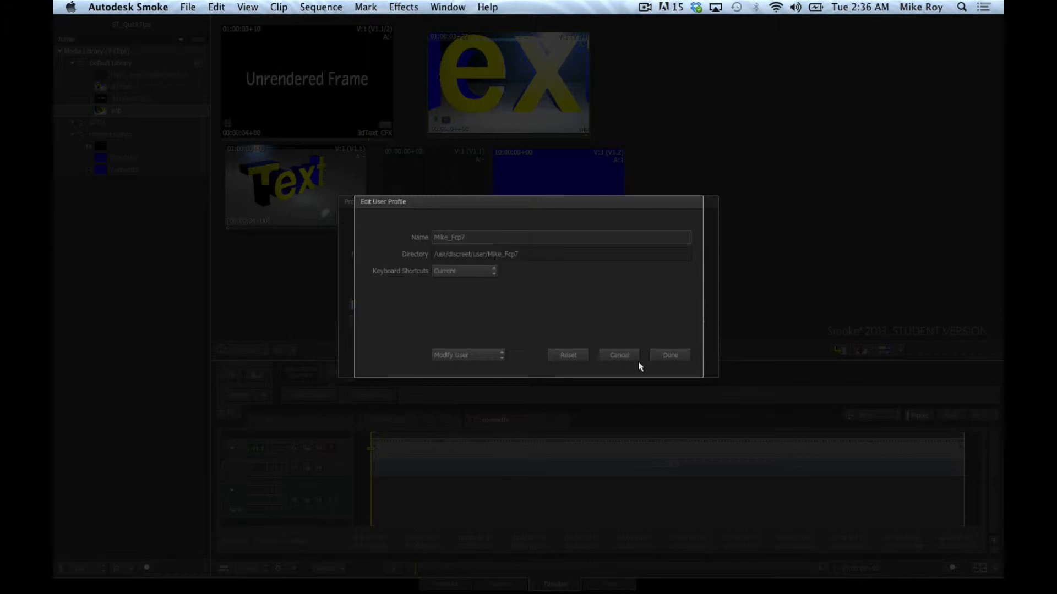
{"action": "left_click", "coordinate": [620, 357]}
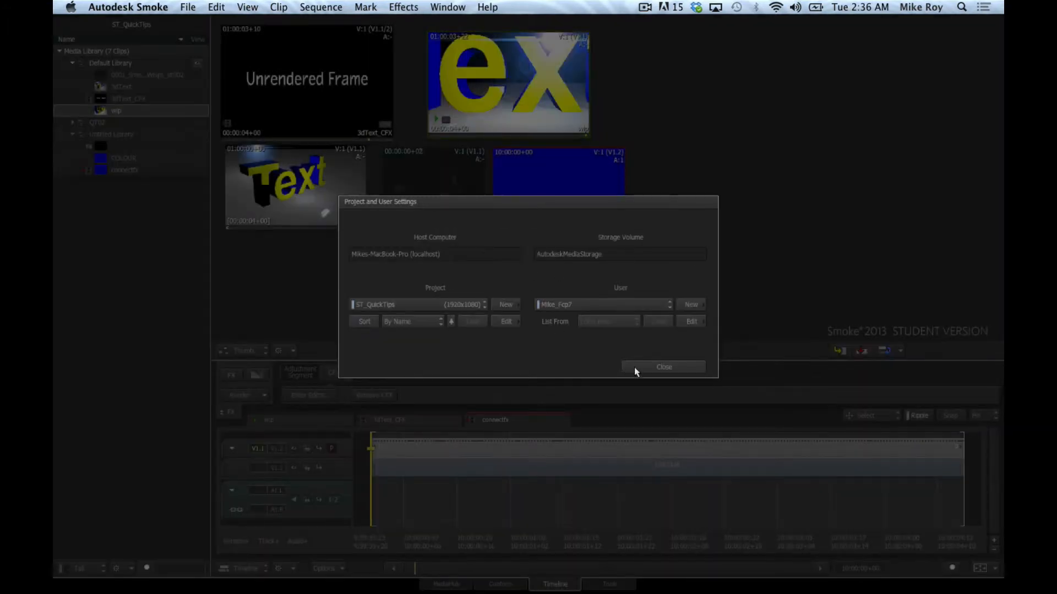
{"action": "left_click", "coordinate": [634, 368]}
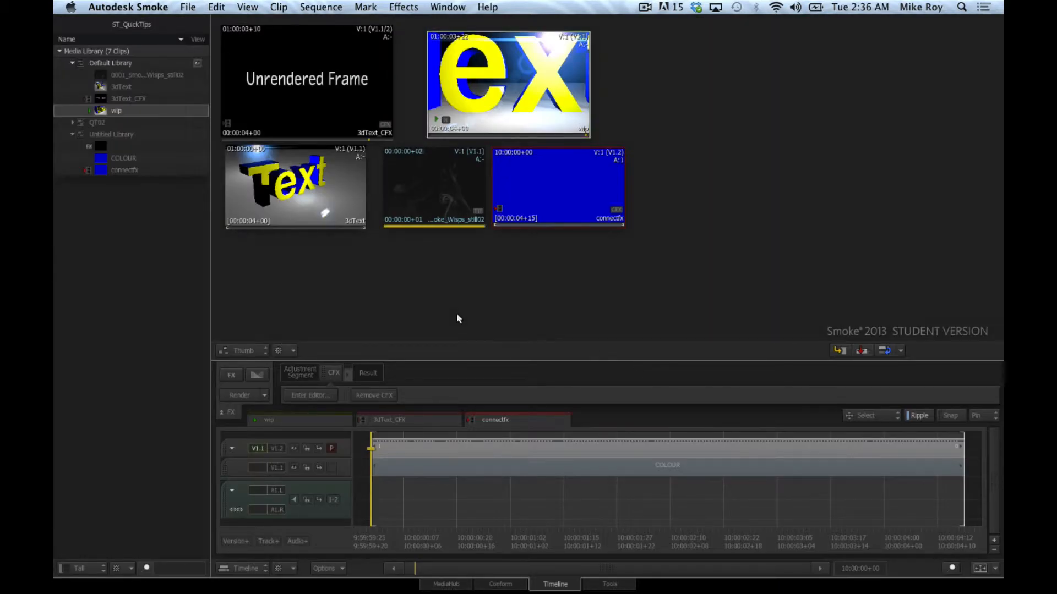
- Open the ConnectFX editor for the adjustment segment in the connectfx timeline and move the Back Clip node slightly toward the CFX node
{"action": "left_click", "coordinate": [478, 447]}
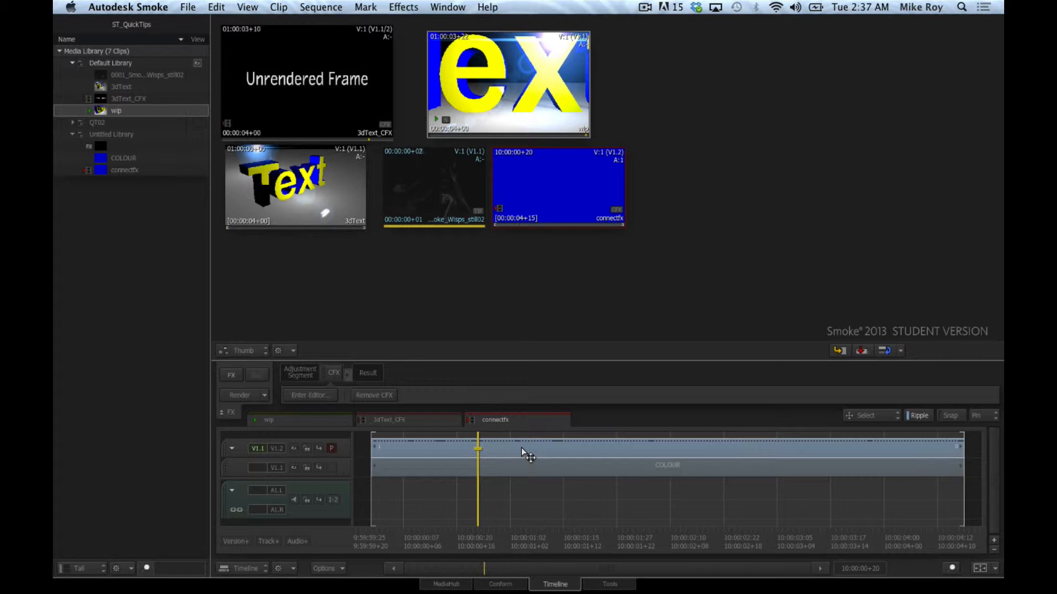
{"action": "left_click", "coordinate": [327, 396]}
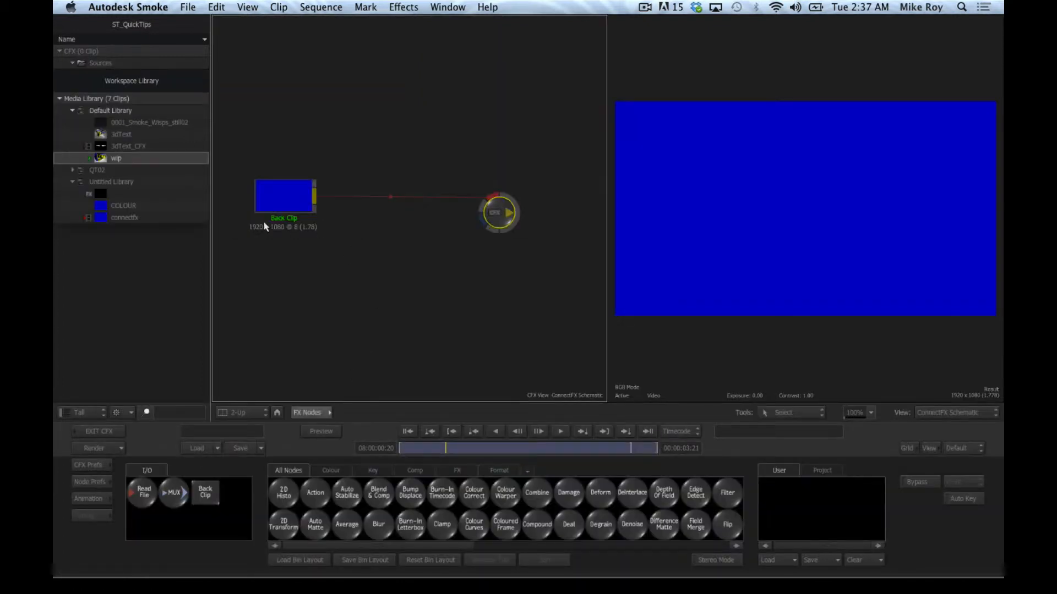
{"action": "left_click", "coordinate": [281, 206]}
{"action": "left_click_drag", "start_coordinate": [281, 206], "coordinate": [292, 211]}
- Test starting and stopping playback in ConnectFX, and return to the clip's first frame
{"action": "left_click", "coordinate": [407, 432]}
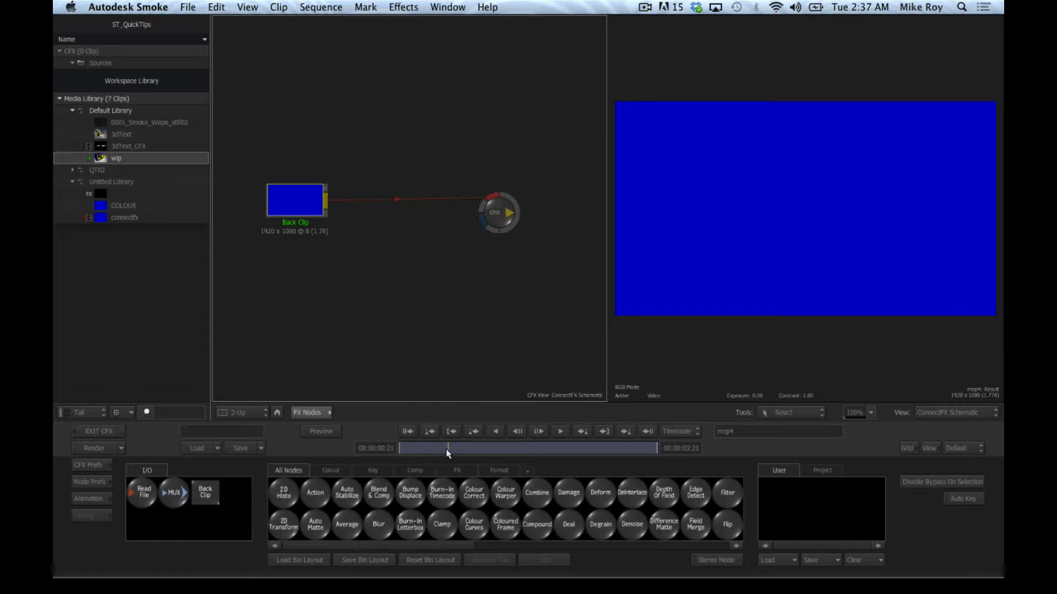
{"action": "left_click", "coordinate": [407, 431]}
{"action": "key", "text": "space"}
{"action": "key", "text": "space"}
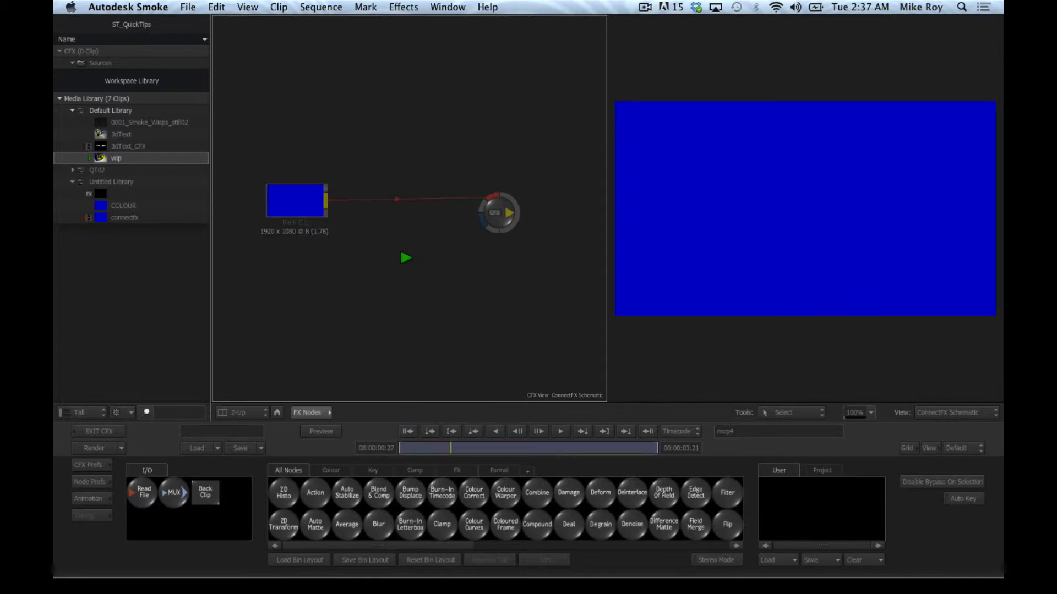
{"action": "key", "text": "space"}
{"action": "left_click", "coordinate": [410, 431]}
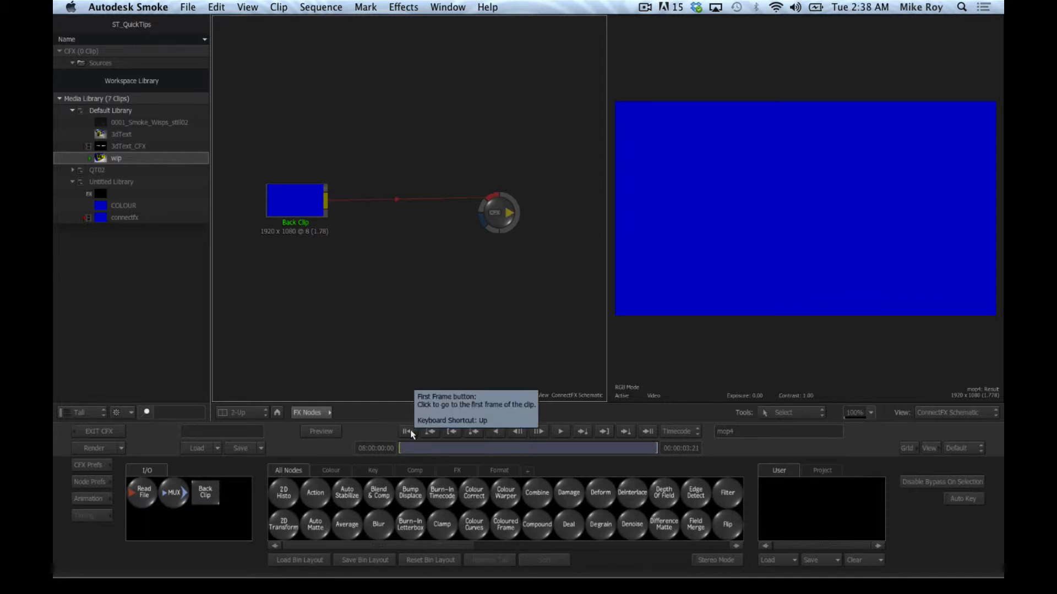
- Open the keyboard shortcut editor and search the shortcut list for "play"
{"action": "key", "text": "ctrl+alt+F8"}
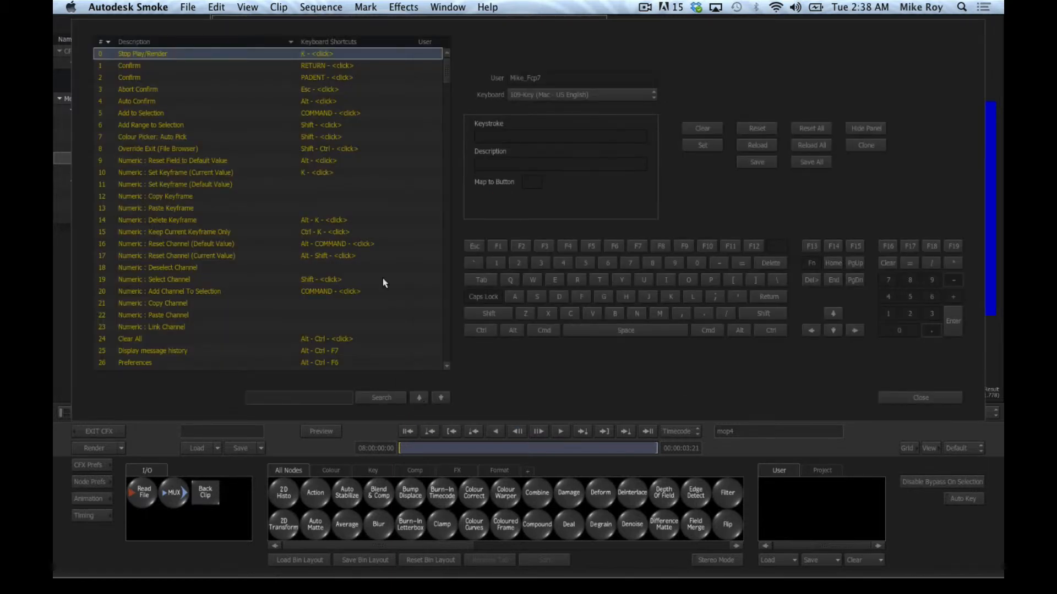
{"action": "left_click", "coordinate": [326, 399]}
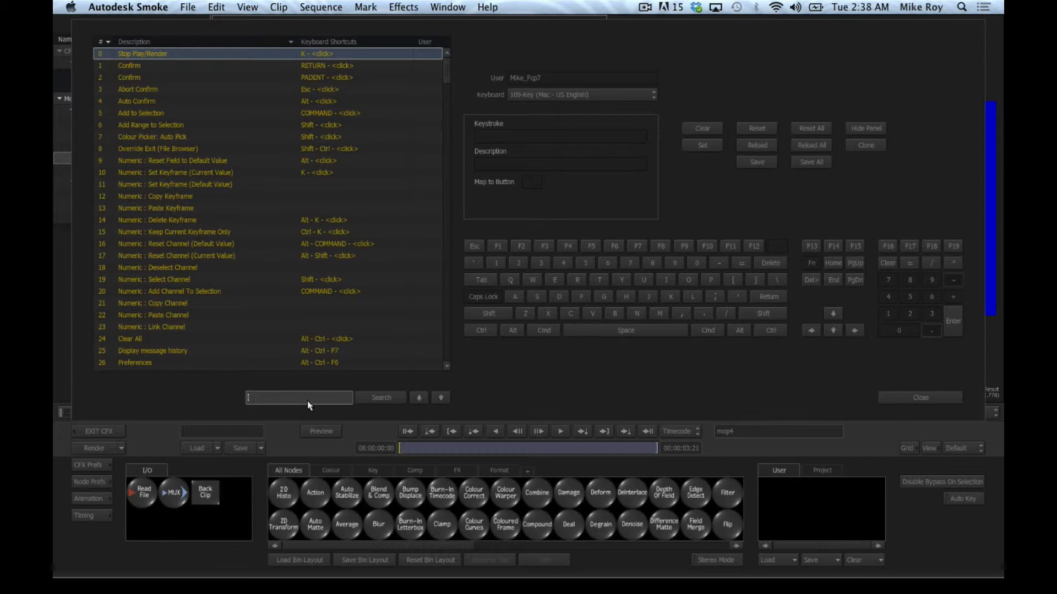
{"action": "left_click_drag", "start_coordinate": [447, 66], "coordinate": [423, 361]}
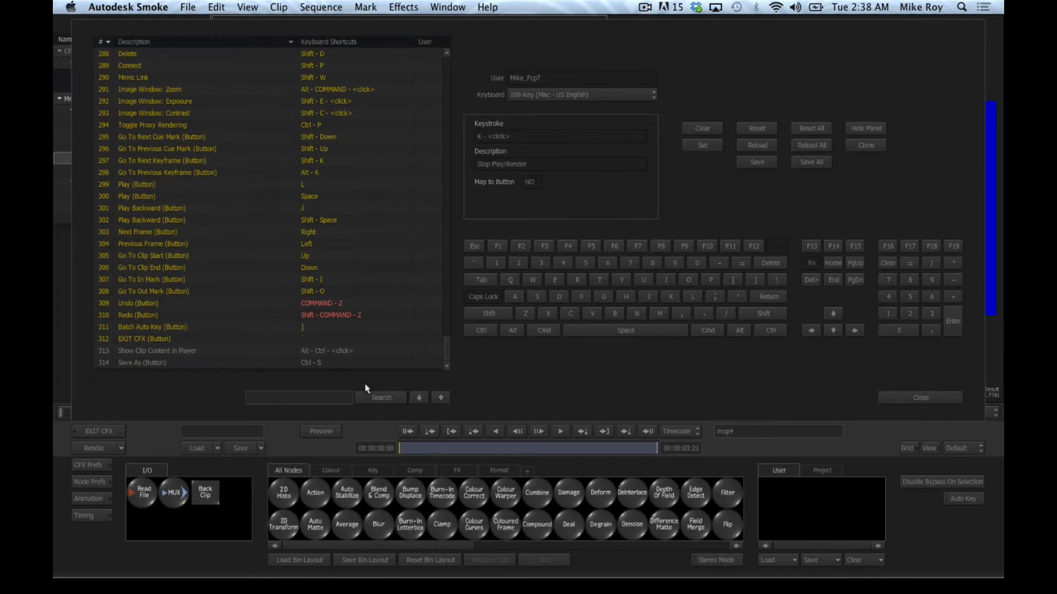
{"action": "left_click", "coordinate": [303, 398]}
{"action": "type", "text": "pl"}
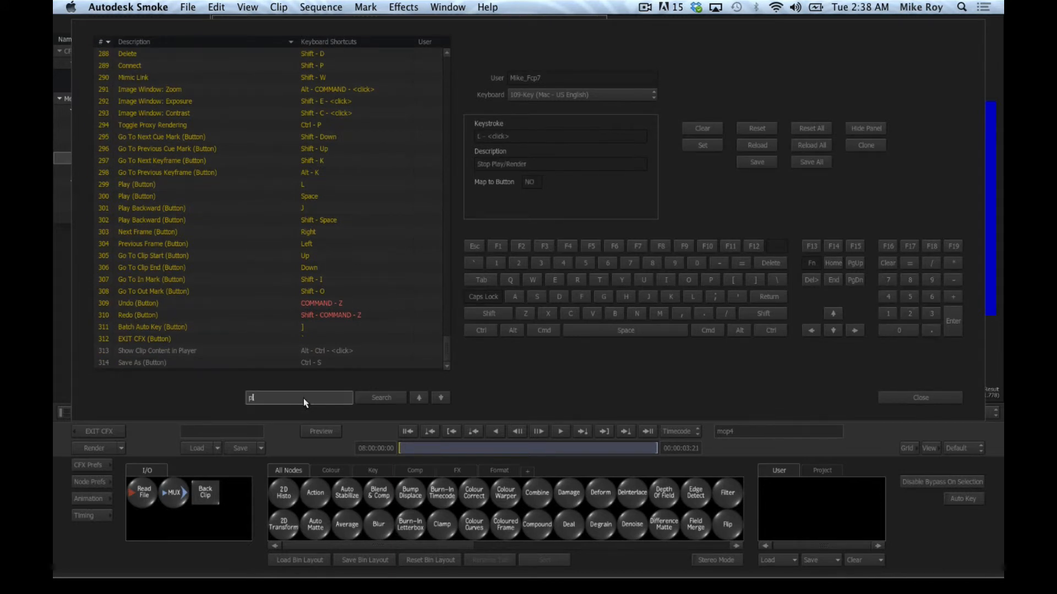
{"action": "type", "text": "ay"}
{"action": "key", "text": "Return"}
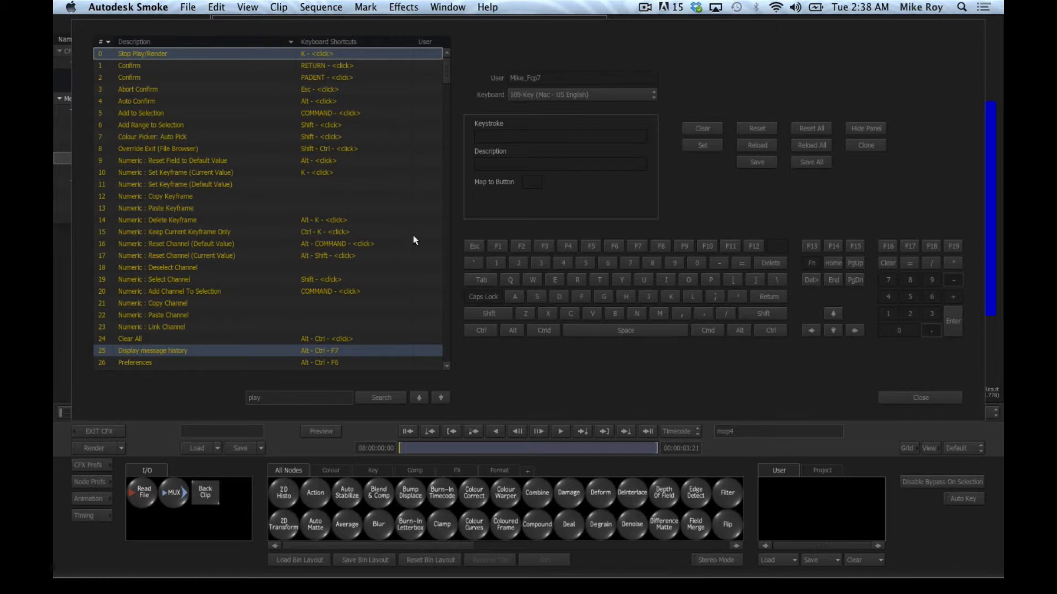
- Step through the search matches to the Play and Play Backward button shortcuts
{"action": "left_click", "coordinate": [439, 398]}
{"action": "left_click", "coordinate": [439, 398]}
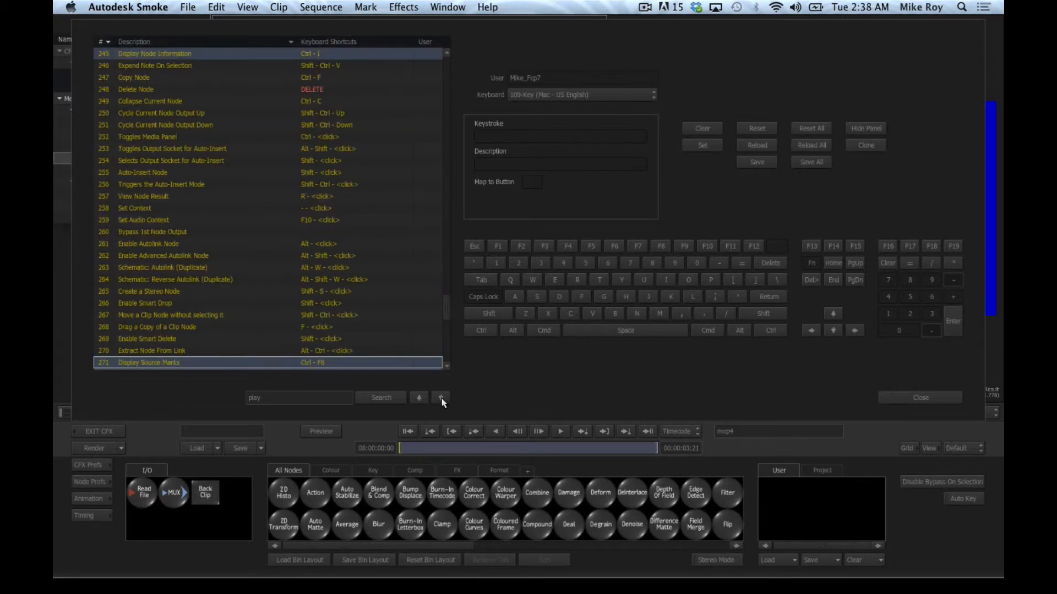
{"action": "left_click", "coordinate": [441, 398]}
{"action": "left_click", "coordinate": [442, 398]}
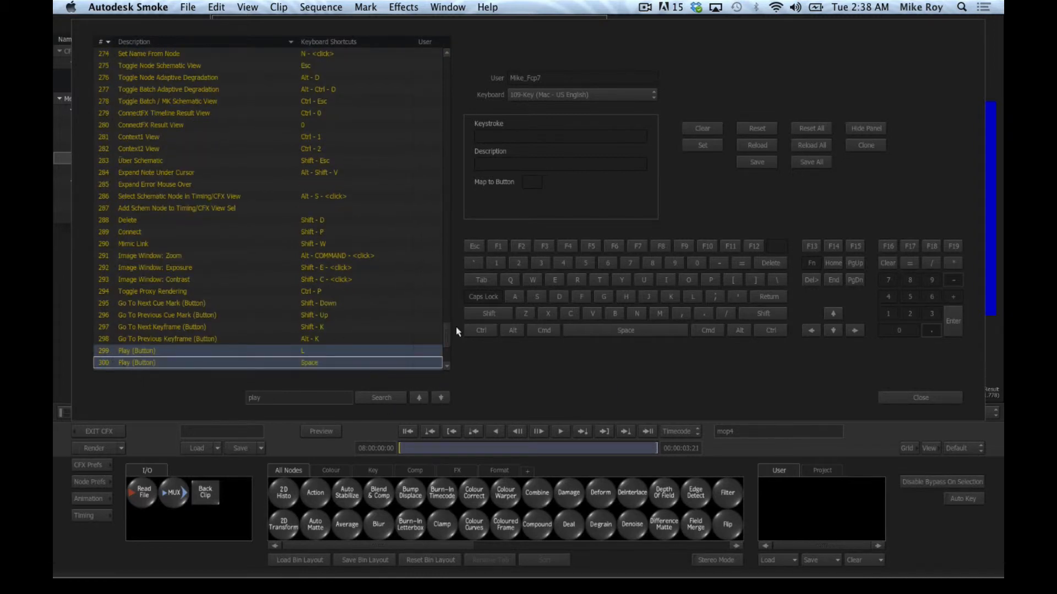
{"action": "left_click_drag", "start_coordinate": [448, 330], "coordinate": [445, 338]}
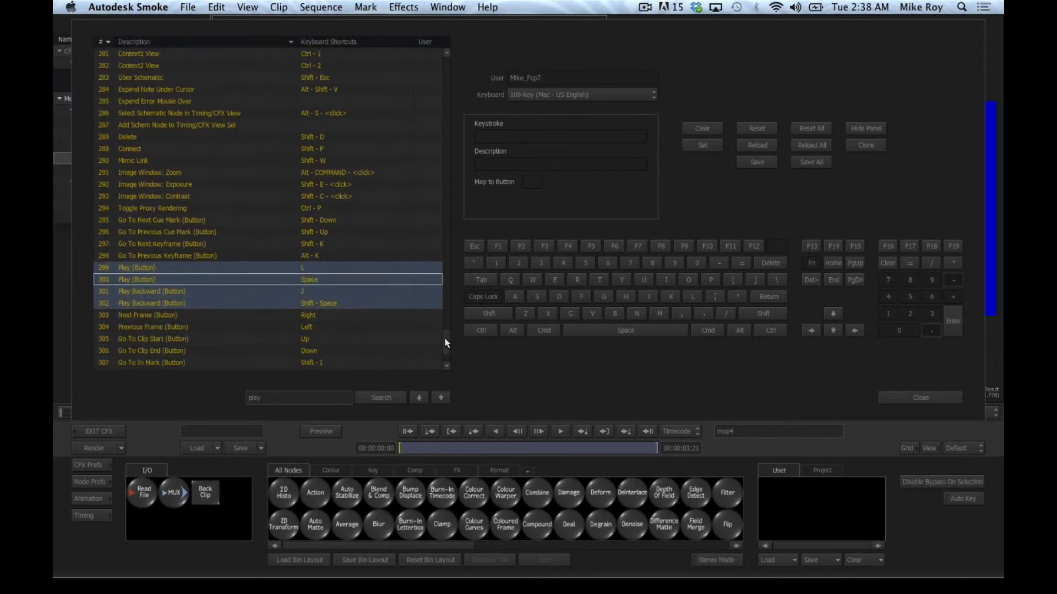
- Clear the Space keystroke from the Play (Button) shortcut, confirm the change for all modules, and compare it with the Play entry on L
{"action": "left_click", "coordinate": [308, 268]}
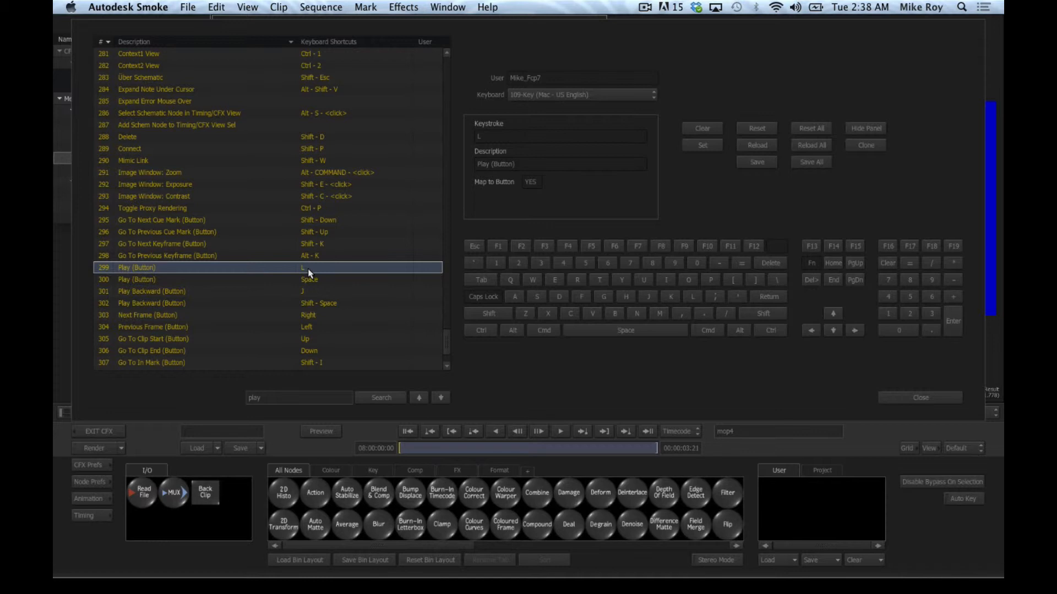
{"action": "left_click", "coordinate": [307, 278]}
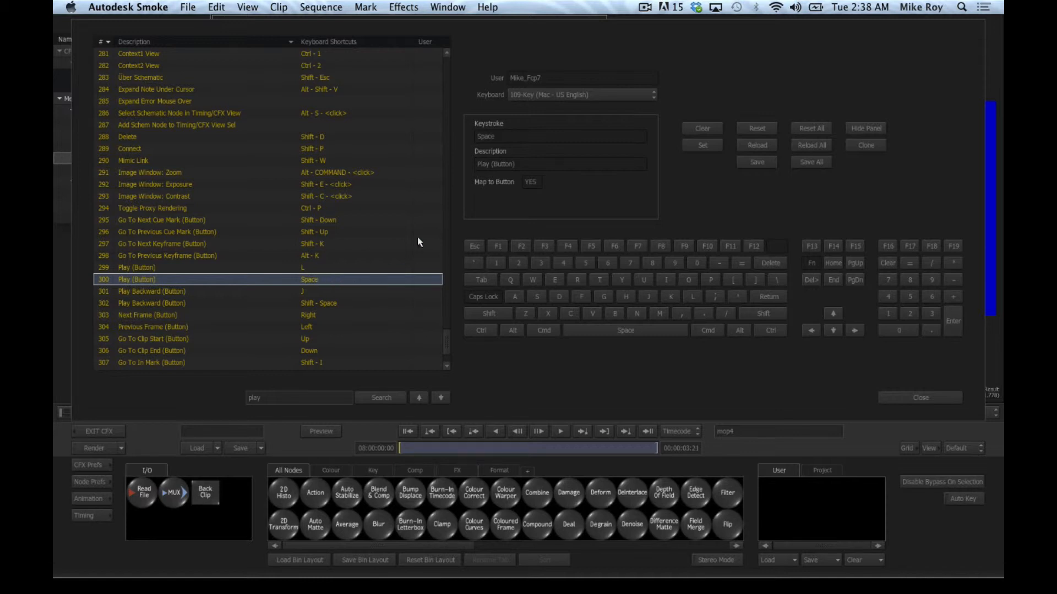
{"action": "left_click", "coordinate": [696, 128]}
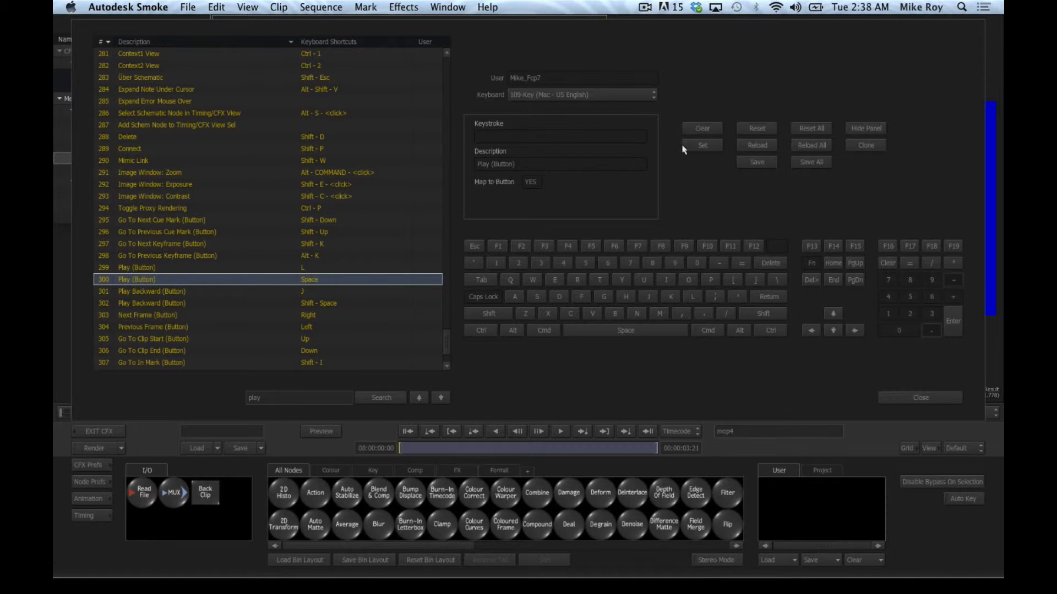
{"action": "left_click", "coordinate": [696, 147]}
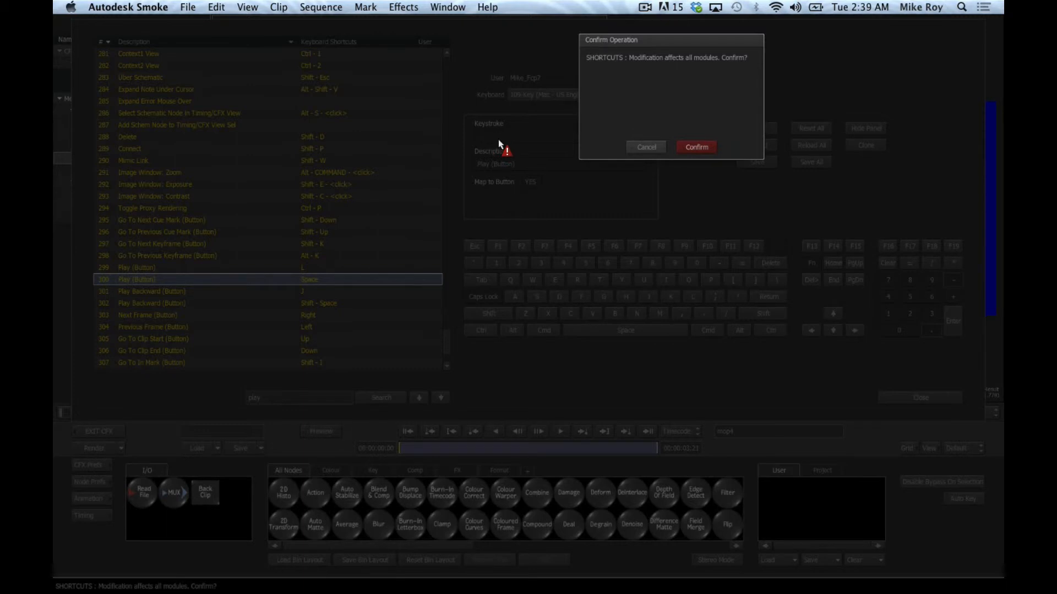
{"action": "left_click", "coordinate": [692, 149]}
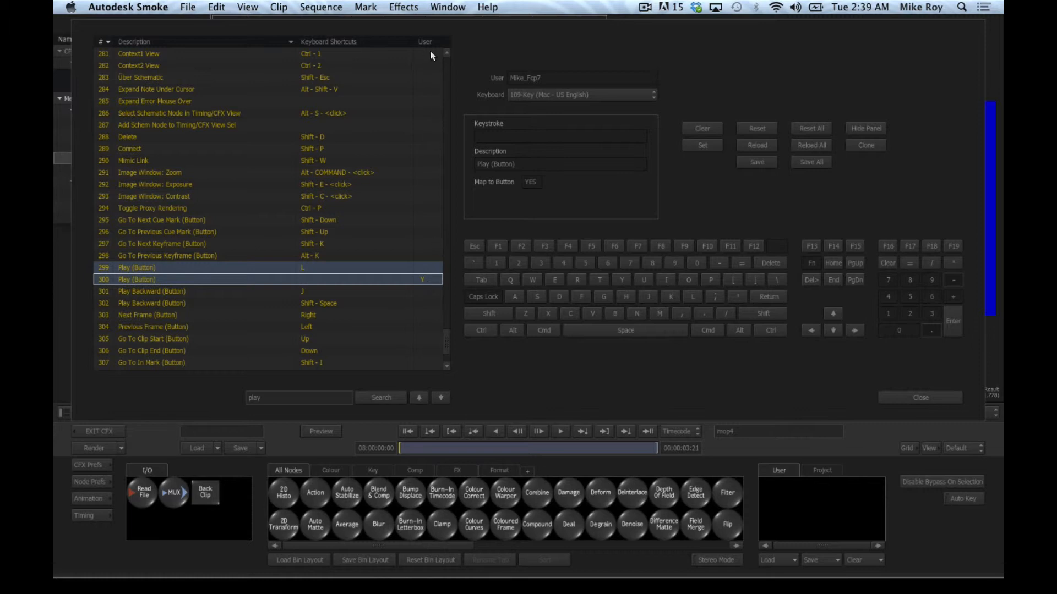
{"action": "left_click", "coordinate": [439, 280]}
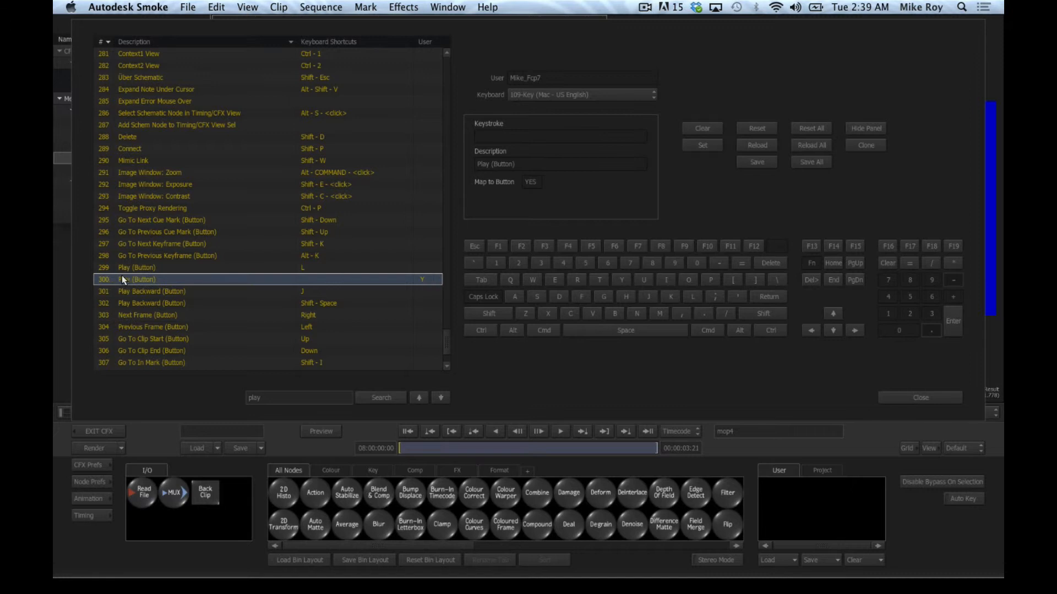
{"action": "left_click", "coordinate": [312, 268]}
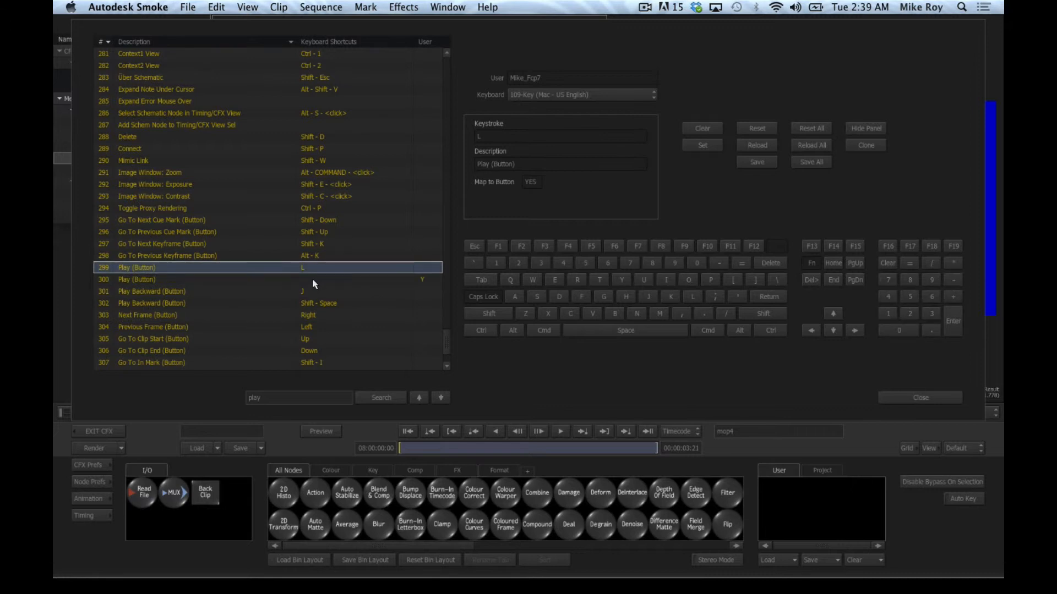
{"action": "left_click", "coordinate": [313, 280]}
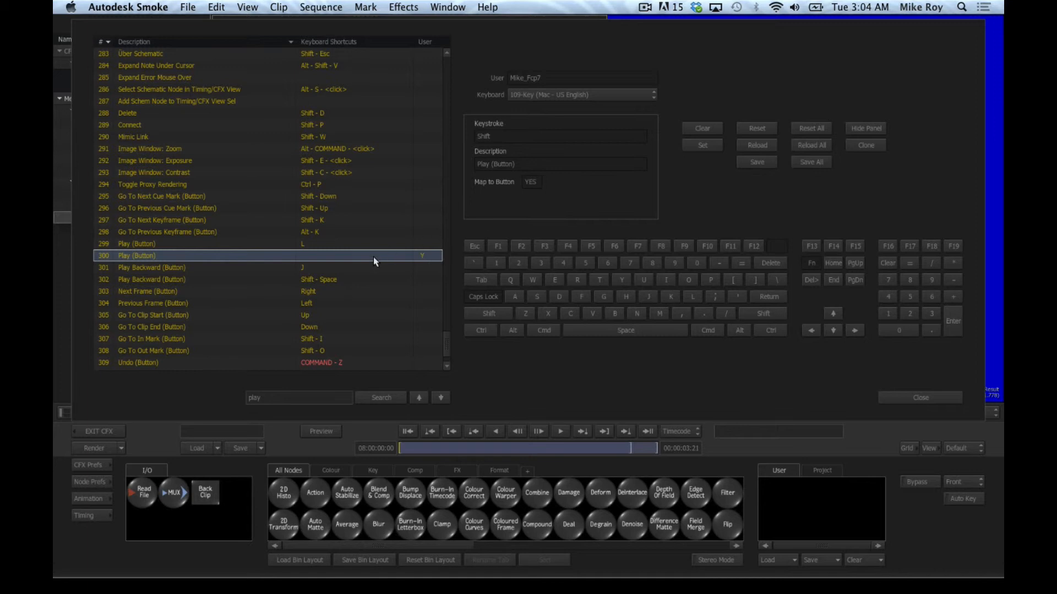
- Search the shortcut list for "pan" and step through the matches to Image Window: Pan Mode
{"action": "left_click", "coordinate": [280, 396]}
{"action": "key", "text": "BackSpace"}
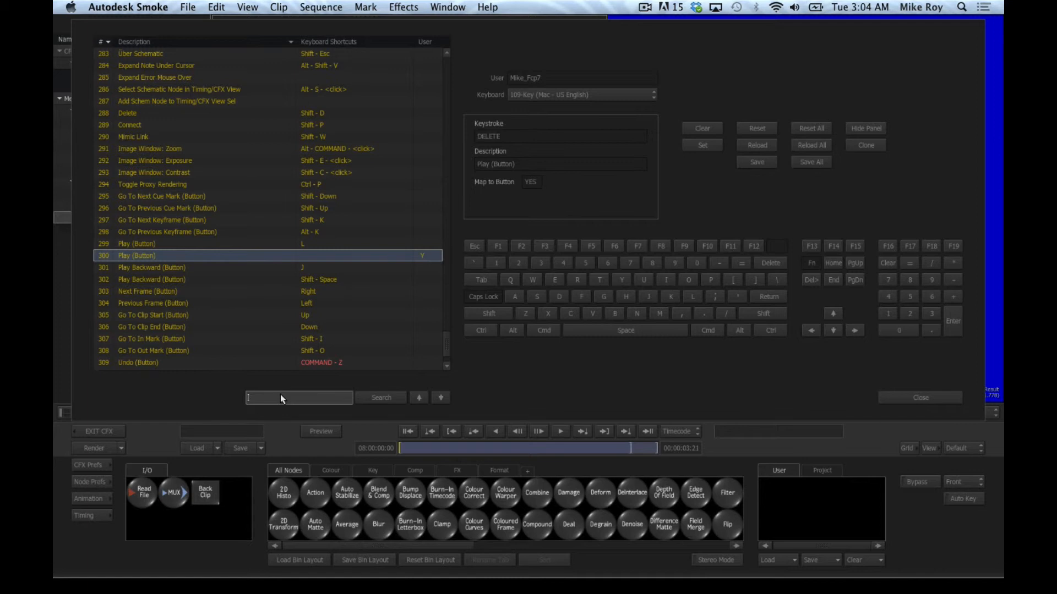
{"action": "type", "text": "par"}
{"action": "left_click", "coordinate": [385, 398]}
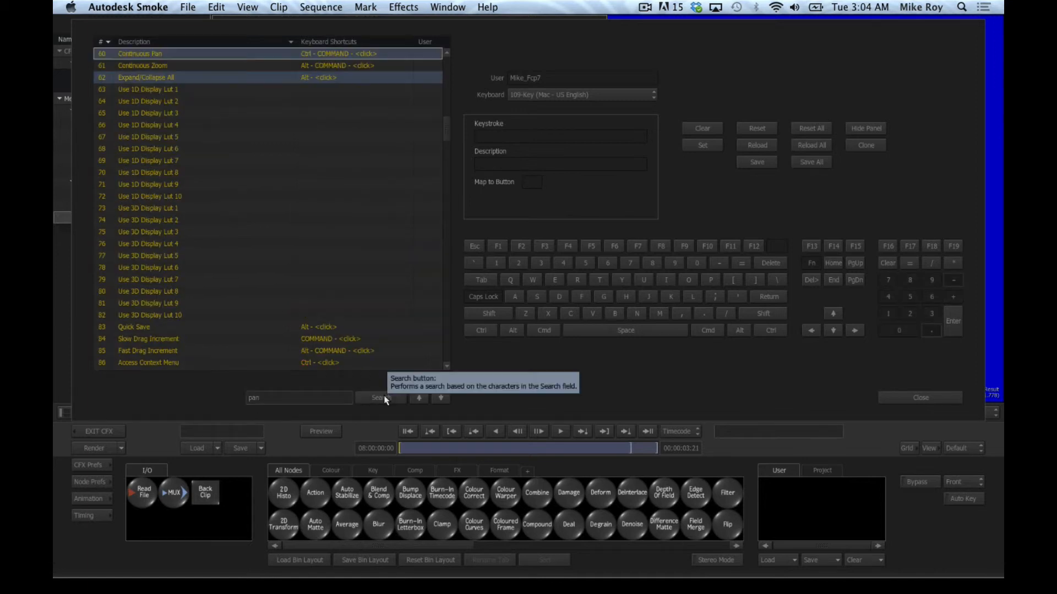
{"action": "left_click", "coordinate": [441, 398]}
{"action": "left_click", "coordinate": [441, 401]}
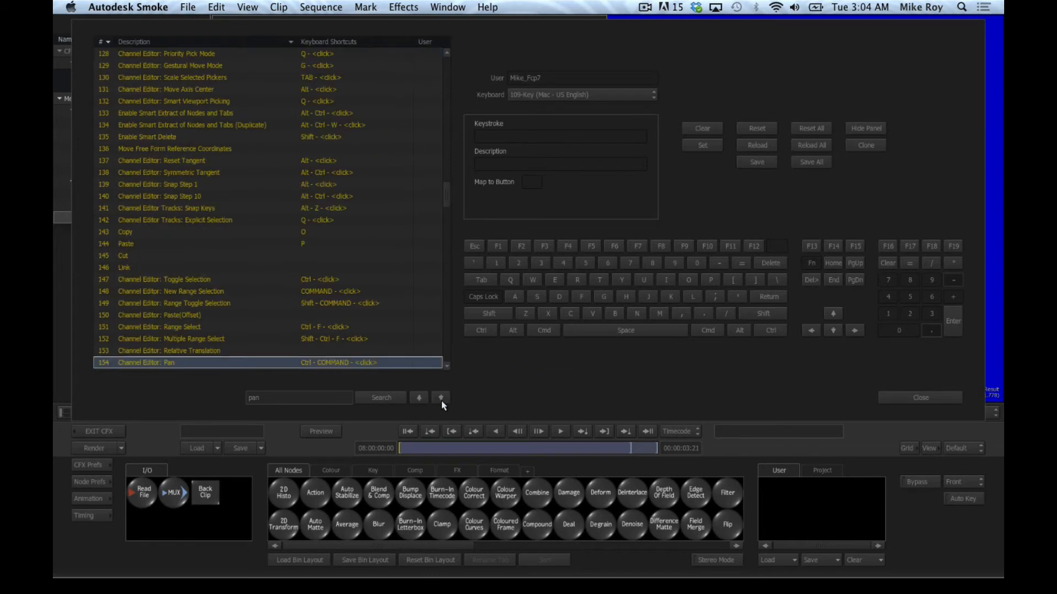
{"action": "left_click", "coordinate": [441, 401]}
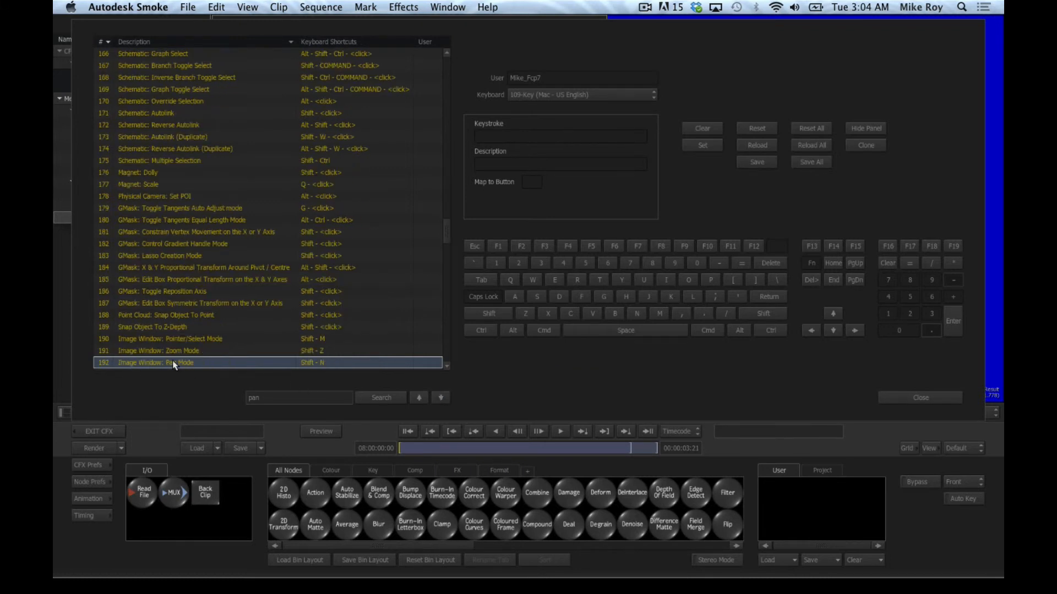
- Assign Space as the shortcut for Image Window: Pan Mode and confirm the change for all modules
{"action": "left_click", "coordinate": [315, 364]}
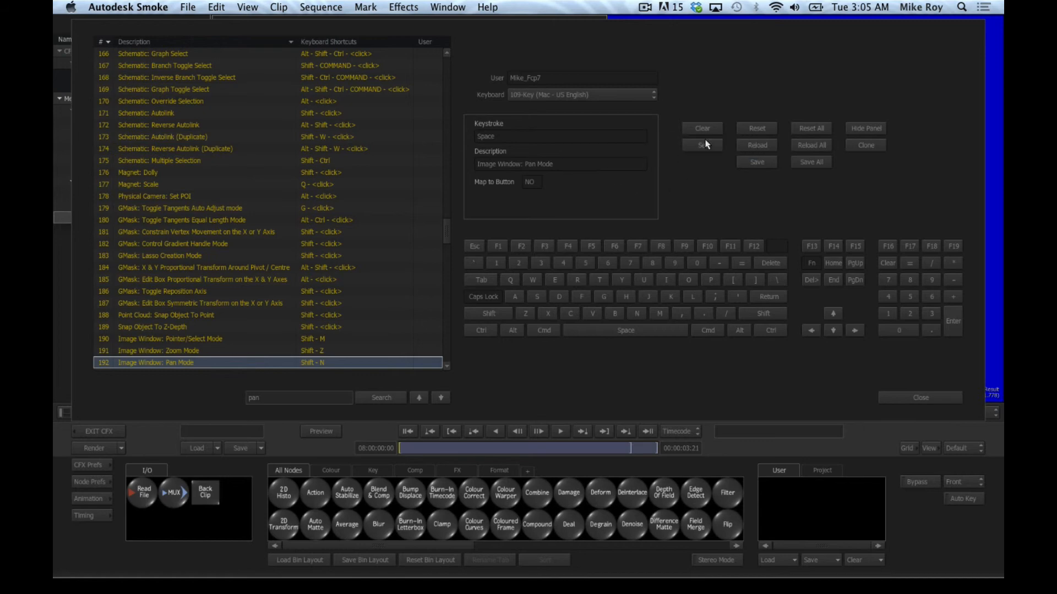
{"action": "left_click", "coordinate": [704, 146]}
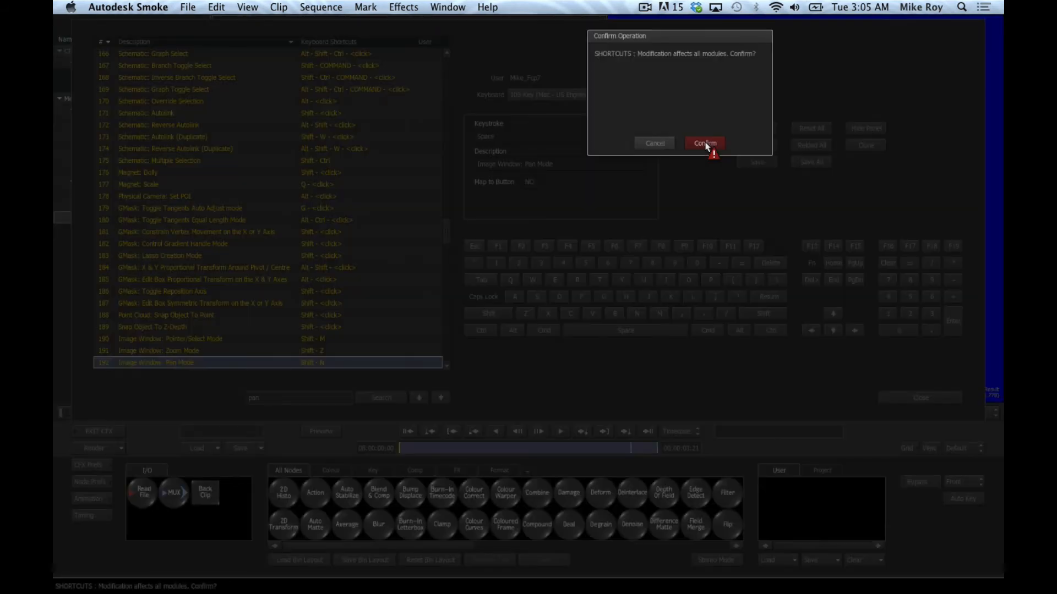
{"action": "left_click", "coordinate": [705, 143]}
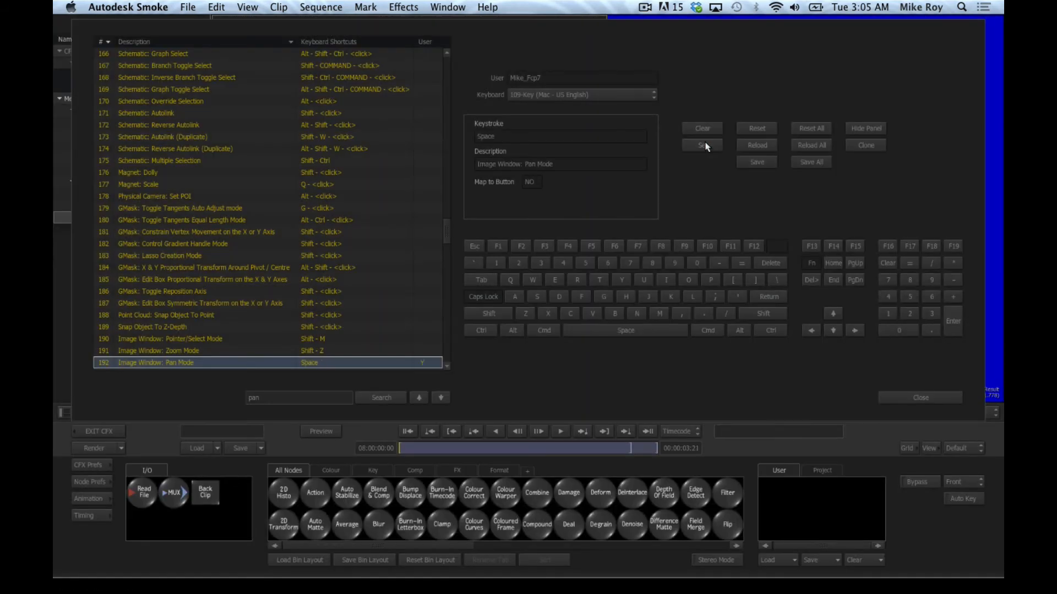
- Save all shortcut changes and close the keyboard shortcut editor
{"action": "left_click", "coordinate": [811, 163]}
{"action": "left_click", "coordinate": [811, 163]}
{"action": "left_click", "coordinate": [925, 399]}
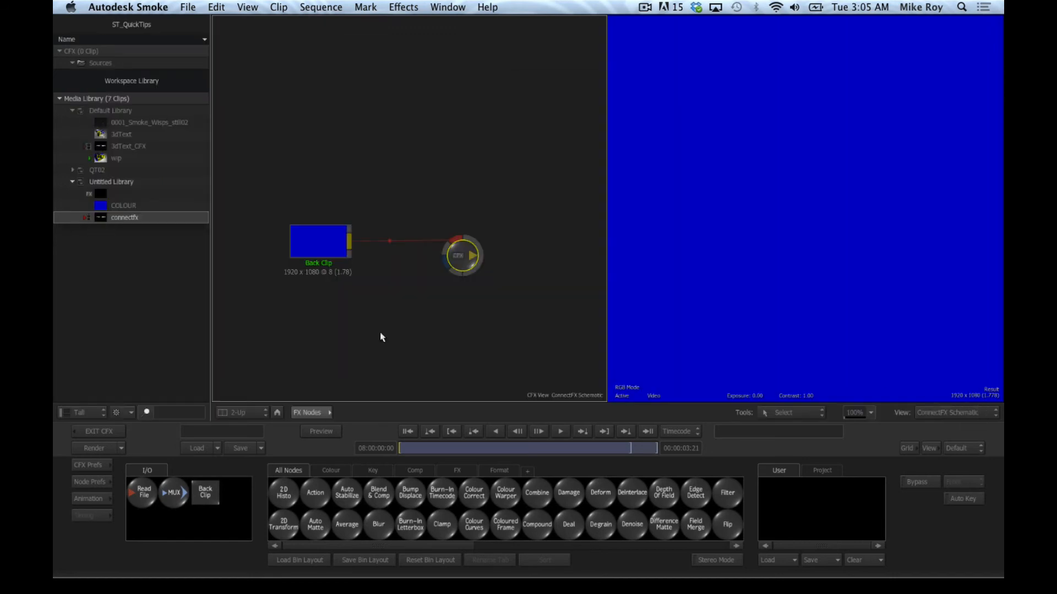
- Test the Space pan shortcut by panning the ConnectFX schematic and the Result view
{"action": "key", "text": "space"}
{"action": "left_click_drag", "start_coordinate": [380, 333], "coordinate": [373, 295]}
{"action": "mouse_move", "coordinate": [341, 198]}
{"action": "left_mouse_down"}
{"action": "mouse_move", "coordinate": [387, 224]}
{"action": "mouse_move", "coordinate": [333, 196]}
{"action": "left_mouse_up"}
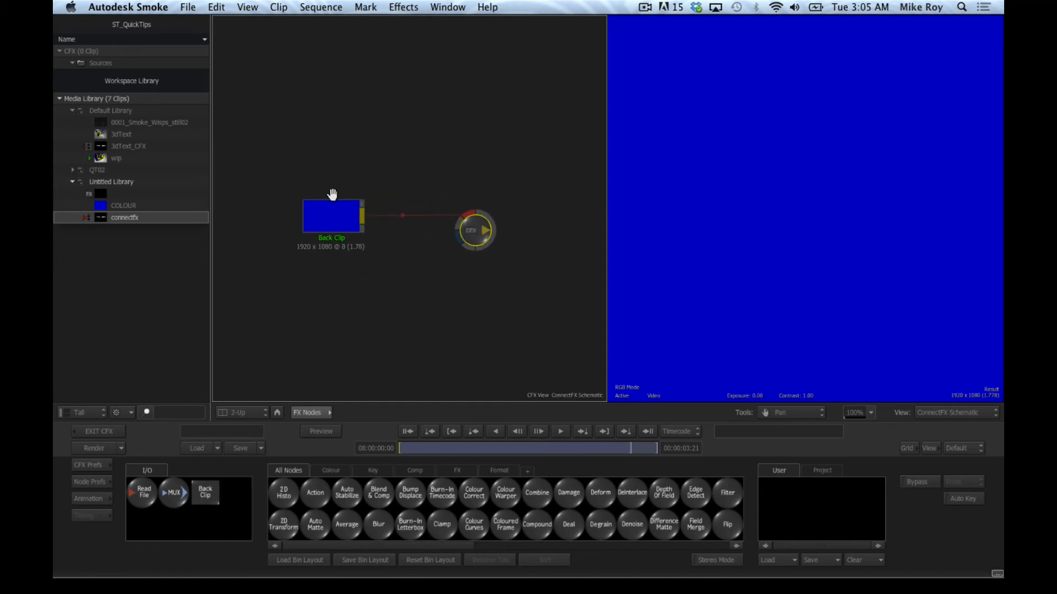
{"action": "left_click_drag", "start_coordinate": [420, 141], "coordinate": [449, 135]}
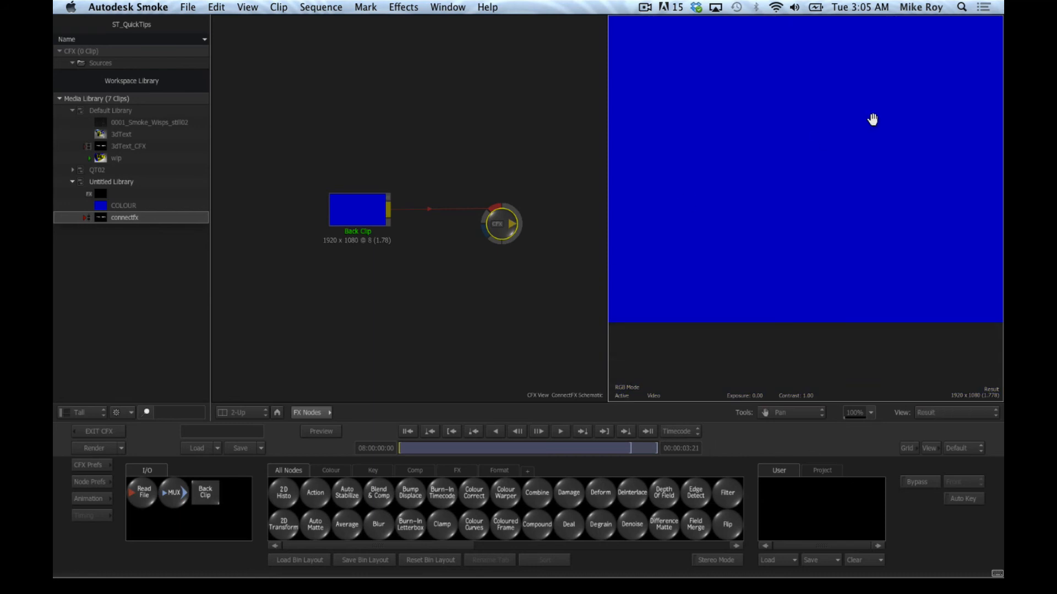
{"action": "left_click_drag", "start_coordinate": [778, 182], "coordinate": [726, 479]}
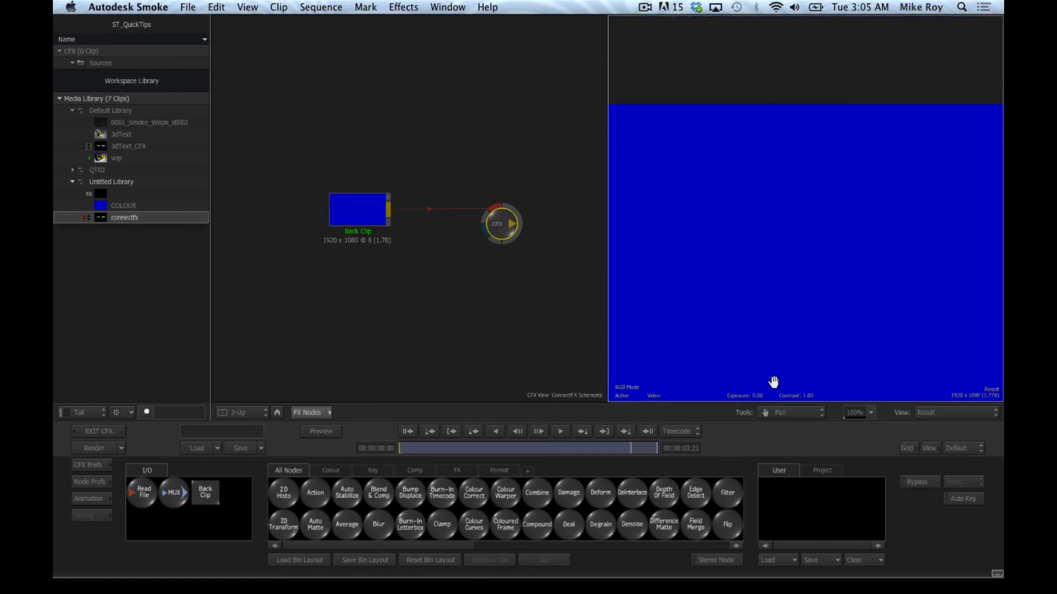
{"action": "left_click_drag", "start_coordinate": [792, 240], "coordinate": [796, 125]}
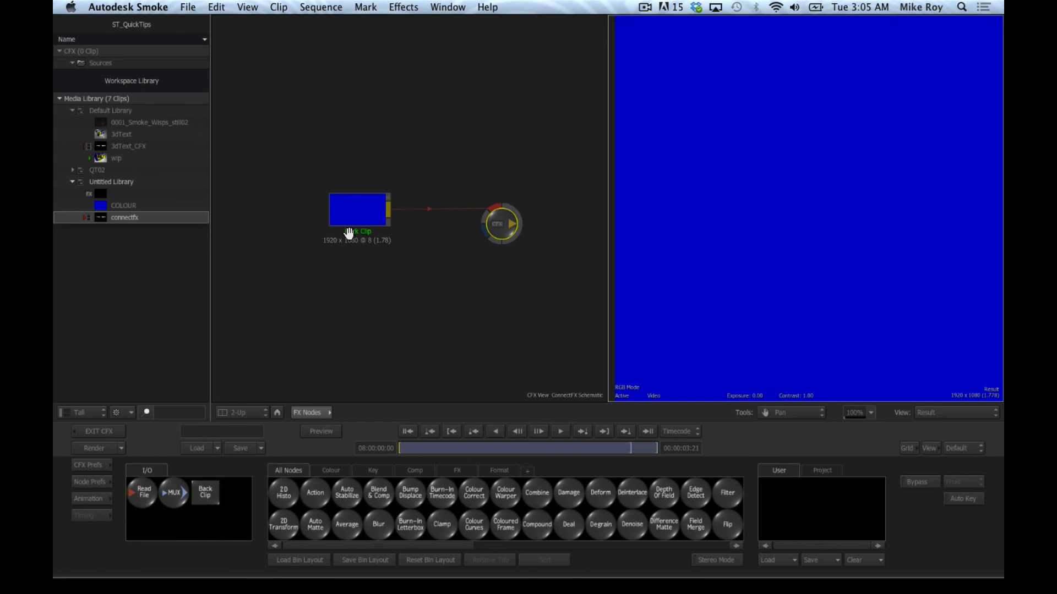
- Reopen the keyboard shortcut editor and search the shortcut list for "pan"
{"action": "key", "text": "ctrl+alt+k"}
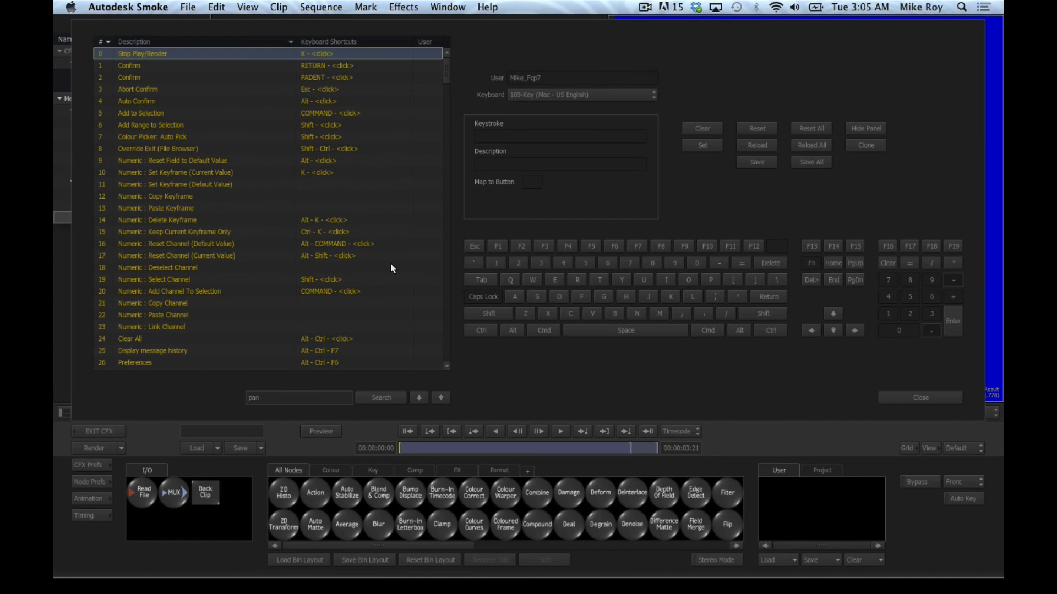
{"action": "left_click", "coordinate": [381, 398]}
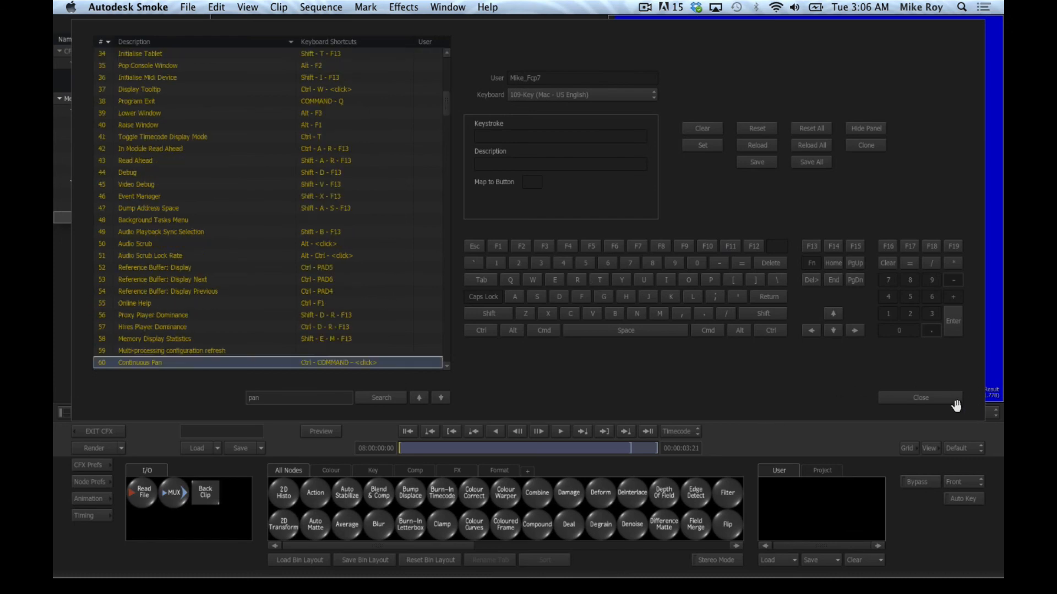